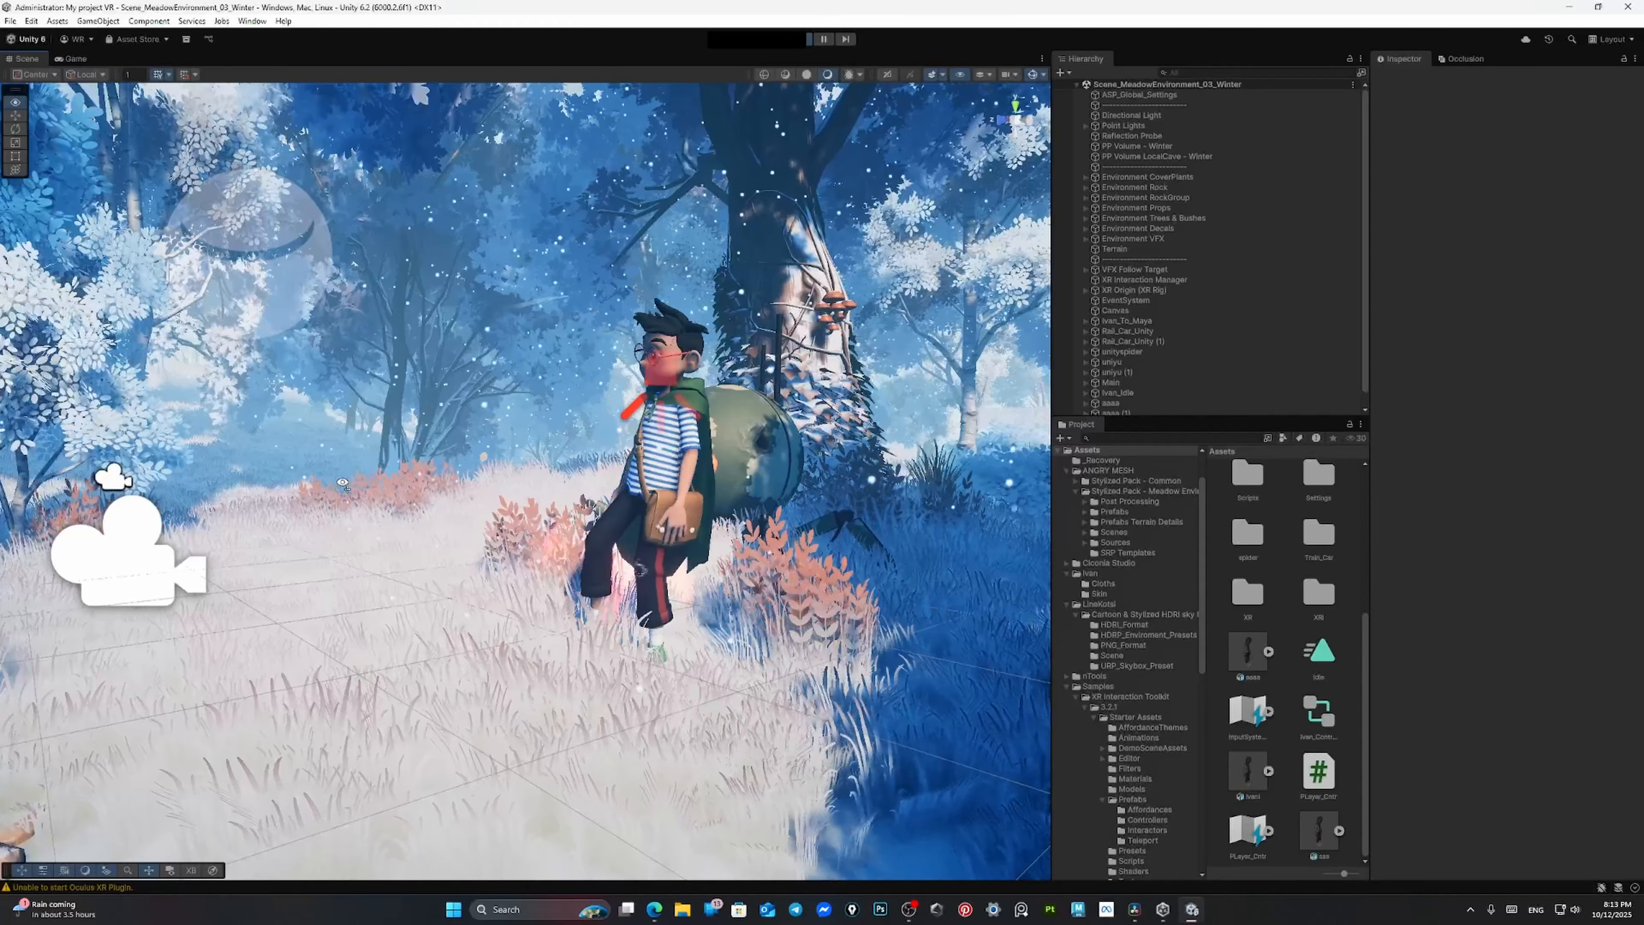
key("a")
key("d")
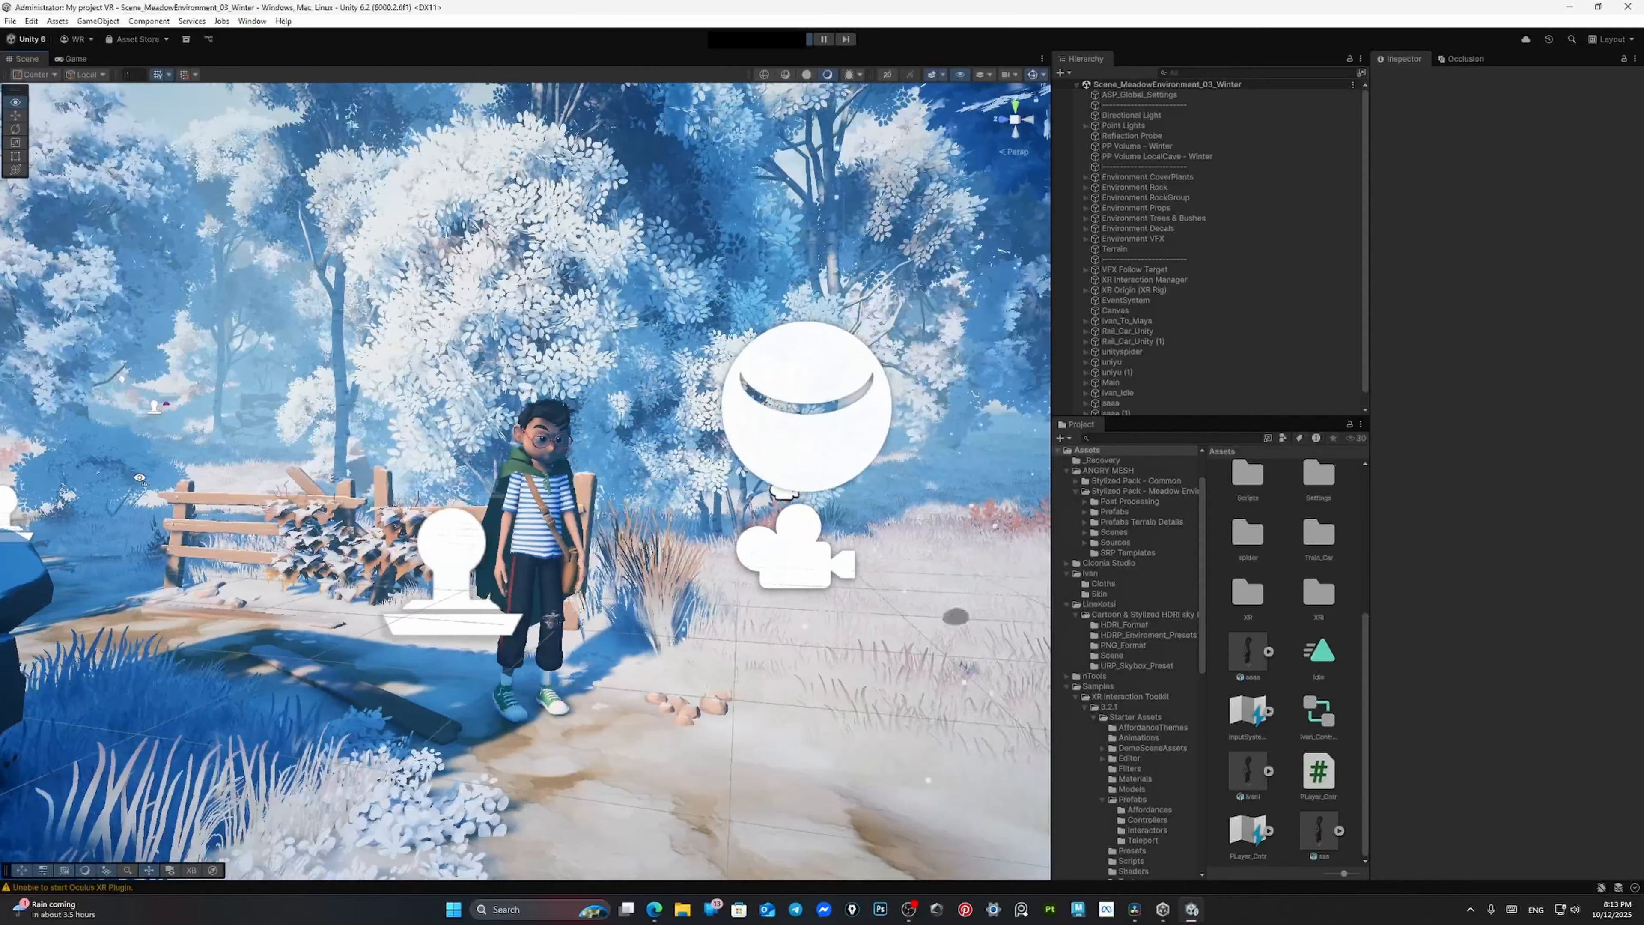
key("s")
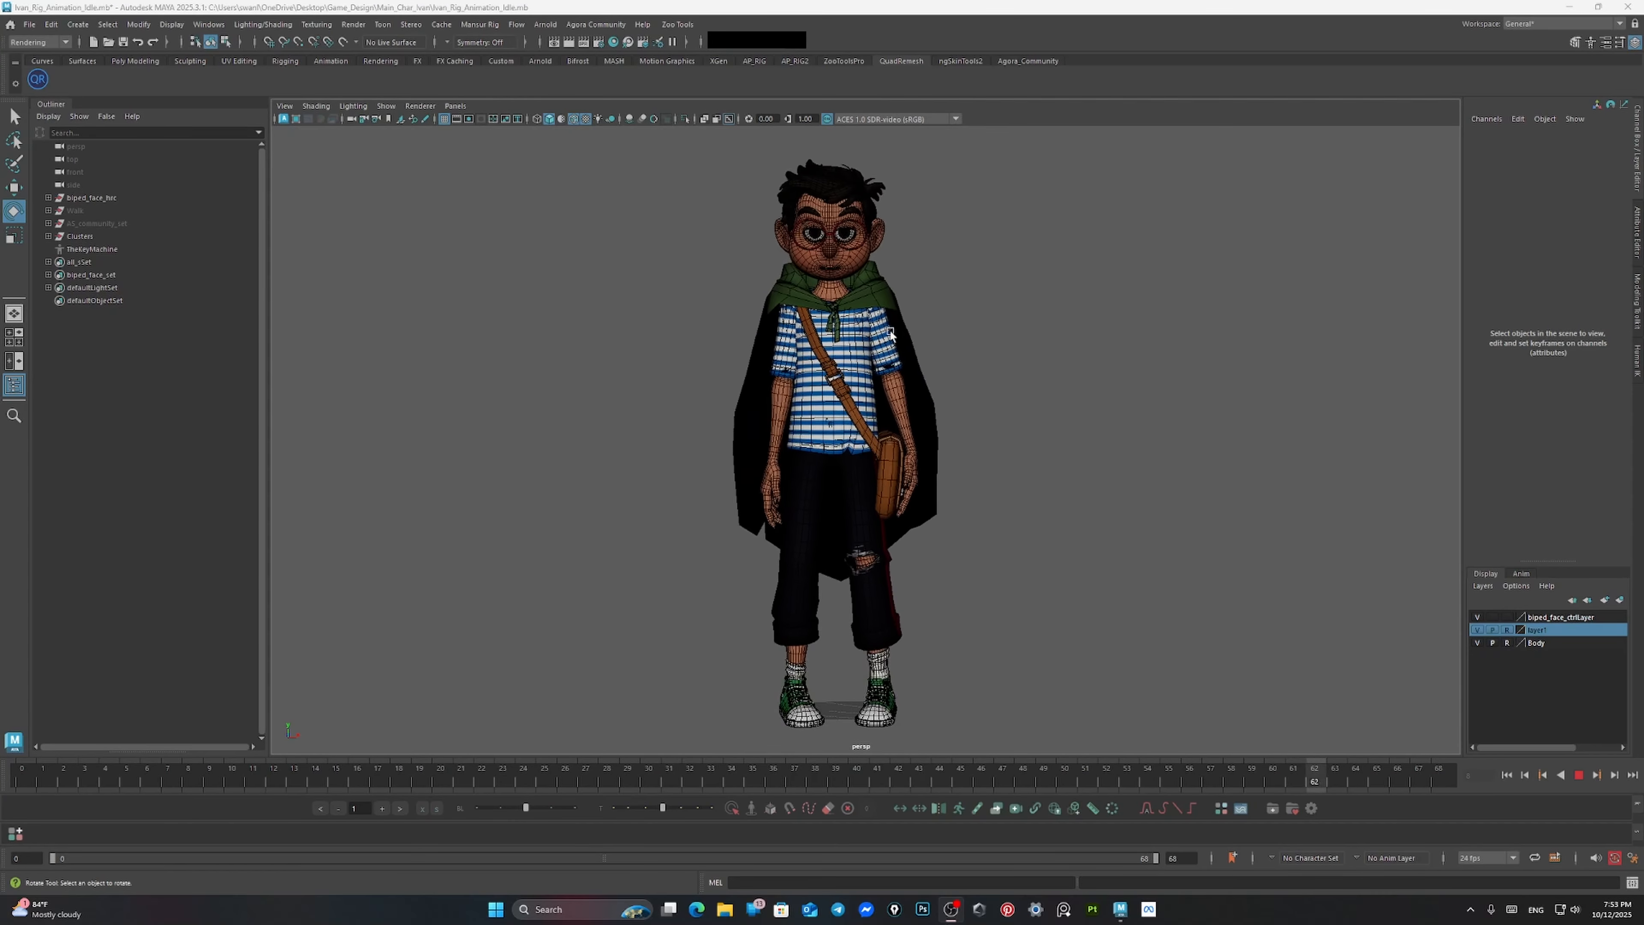
Step: Review the character's idle animation from an angled view and stop the playback
left_click_drag(668, 308, 743, 323, "alt")
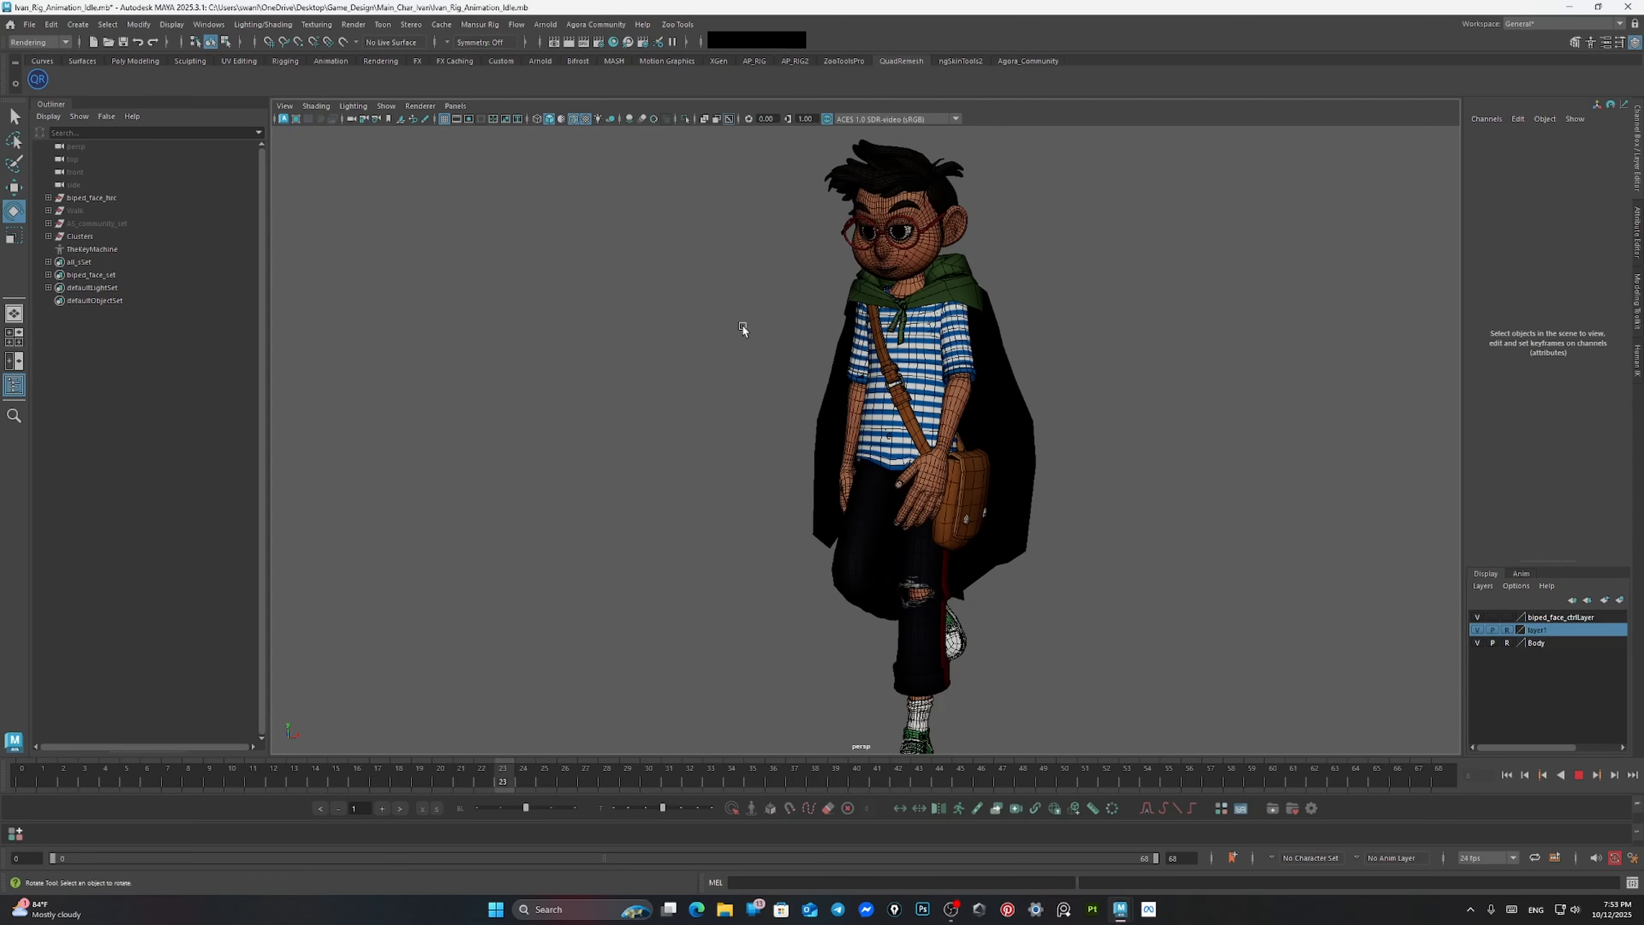
scroll(740, 323, "down", 2)
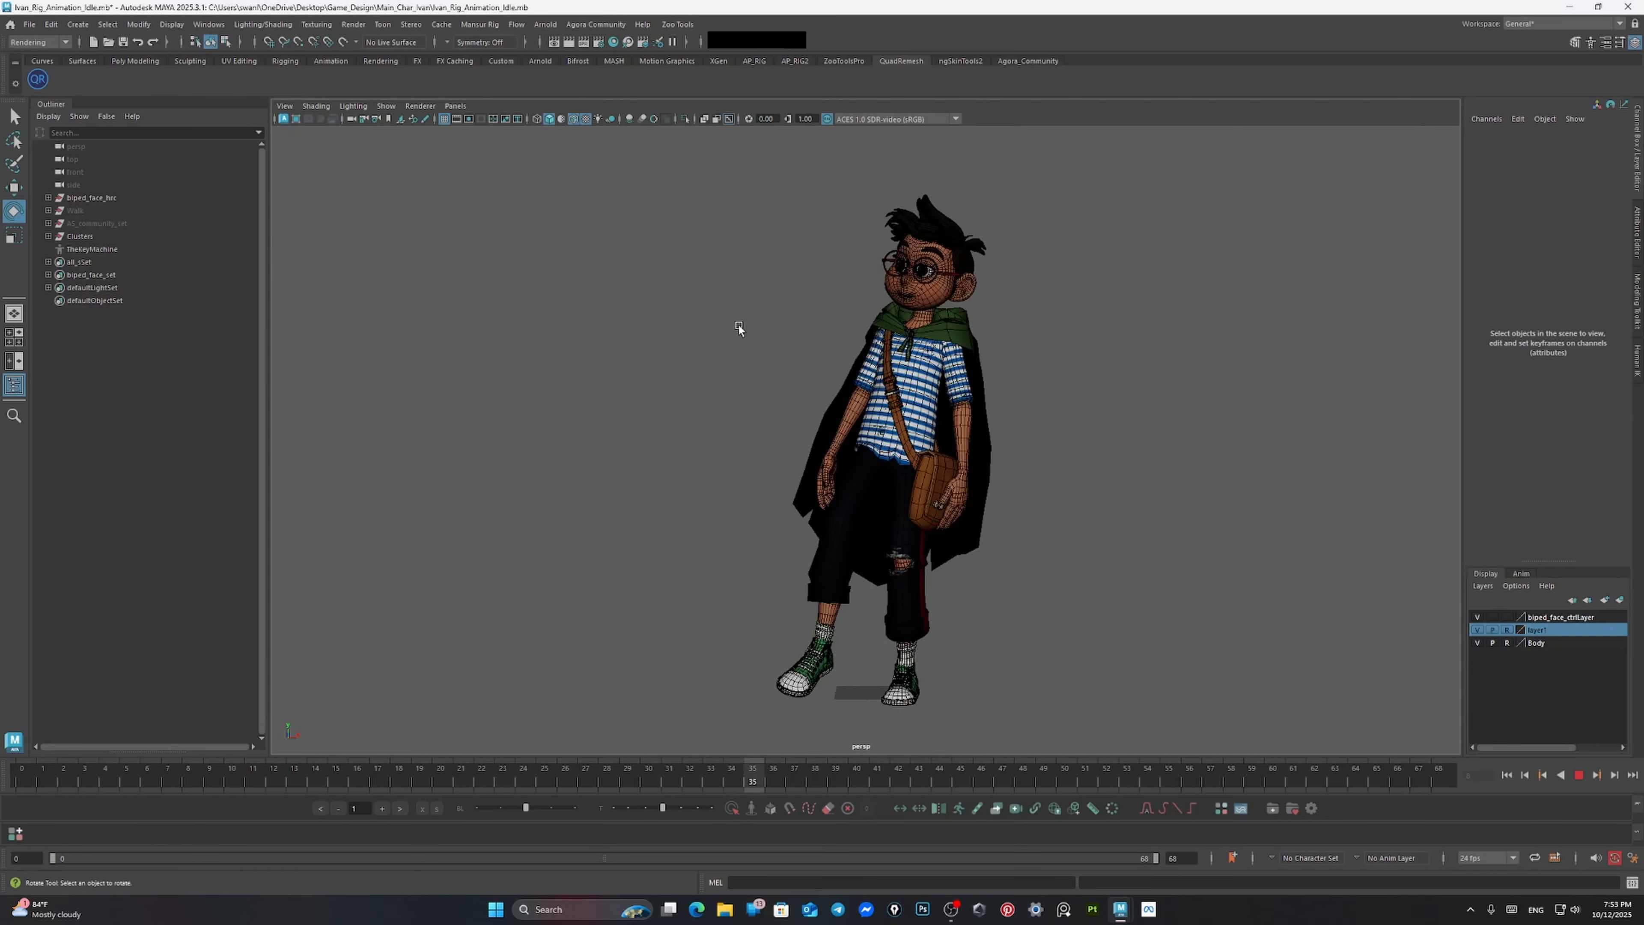
left_click(1579, 775)
Step: Rotate the left shoulder FK control to raise the arm out to the side
scroll(988, 495, "up", 5)
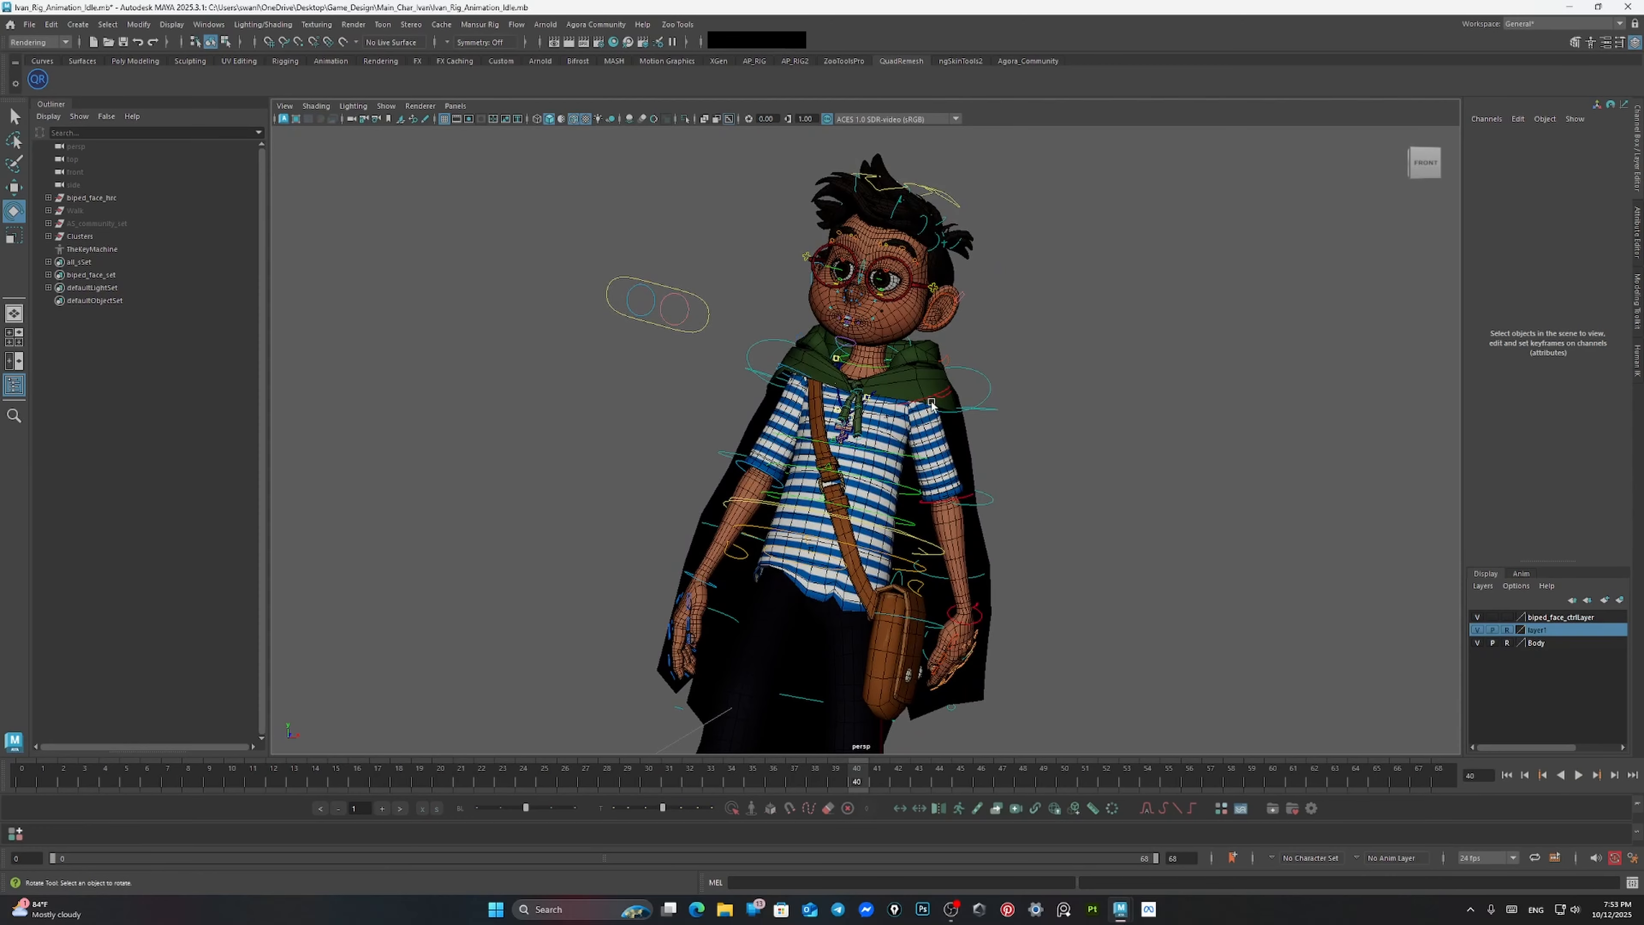
left_click(930, 399)
left_click_drag(978, 405, 949, 316)
left_click_drag(1038, 410, 951, 414, "alt")
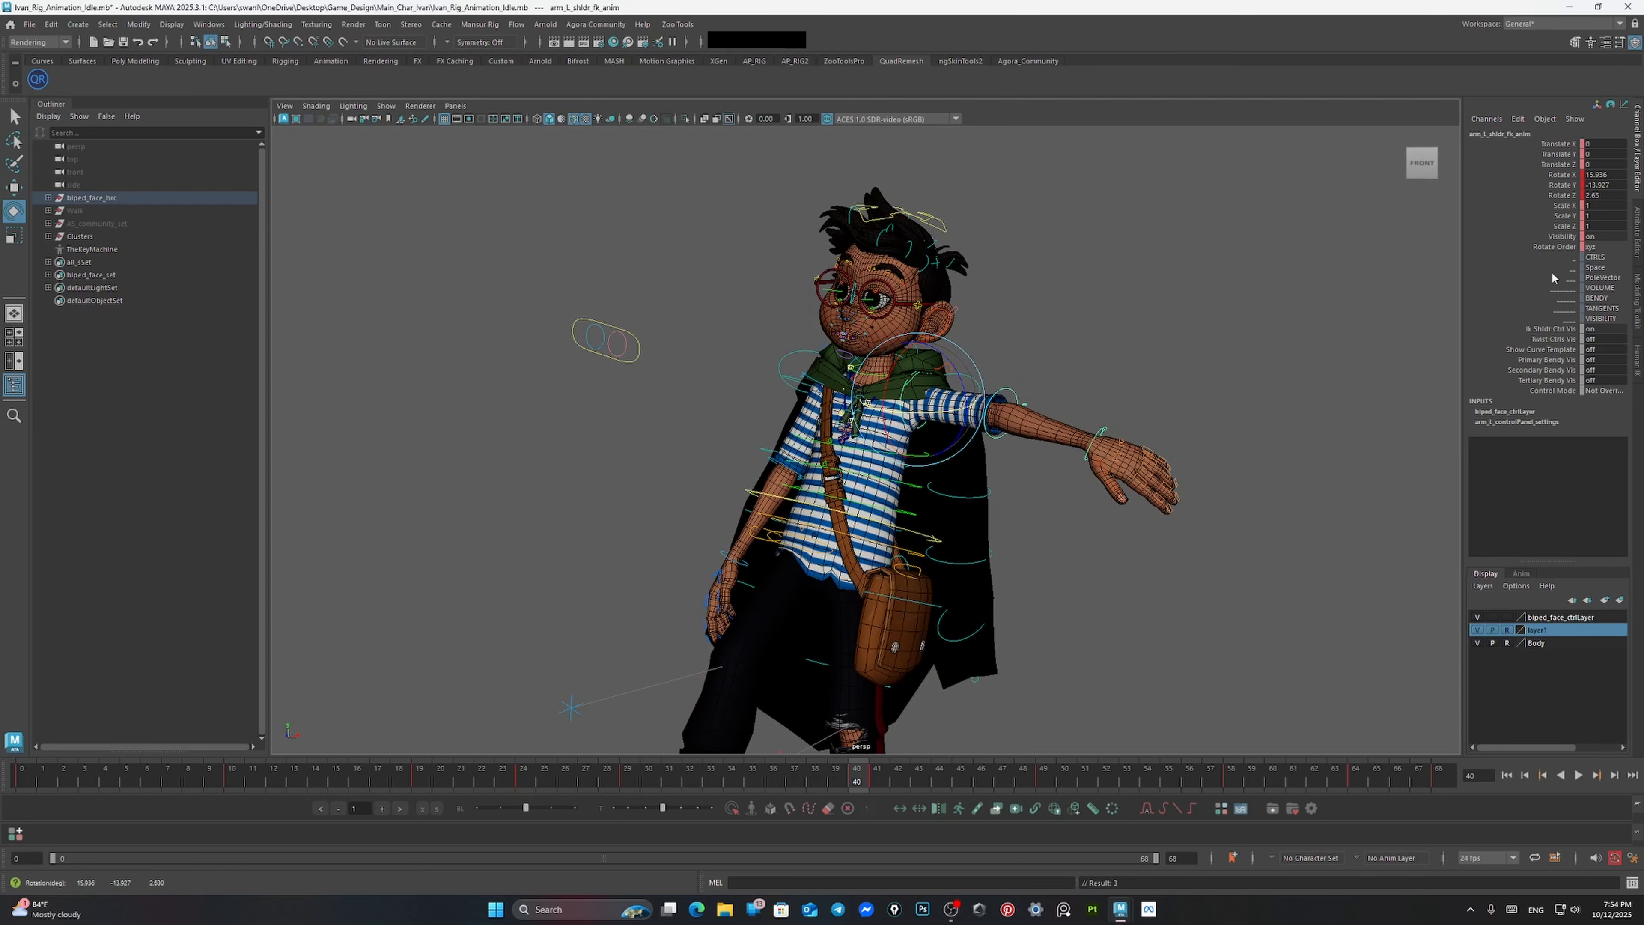
Step: Switch the left arm to IK with a blend value of 0, and move and rotate the wrist control down beside the hip
left_click(1099, 433)
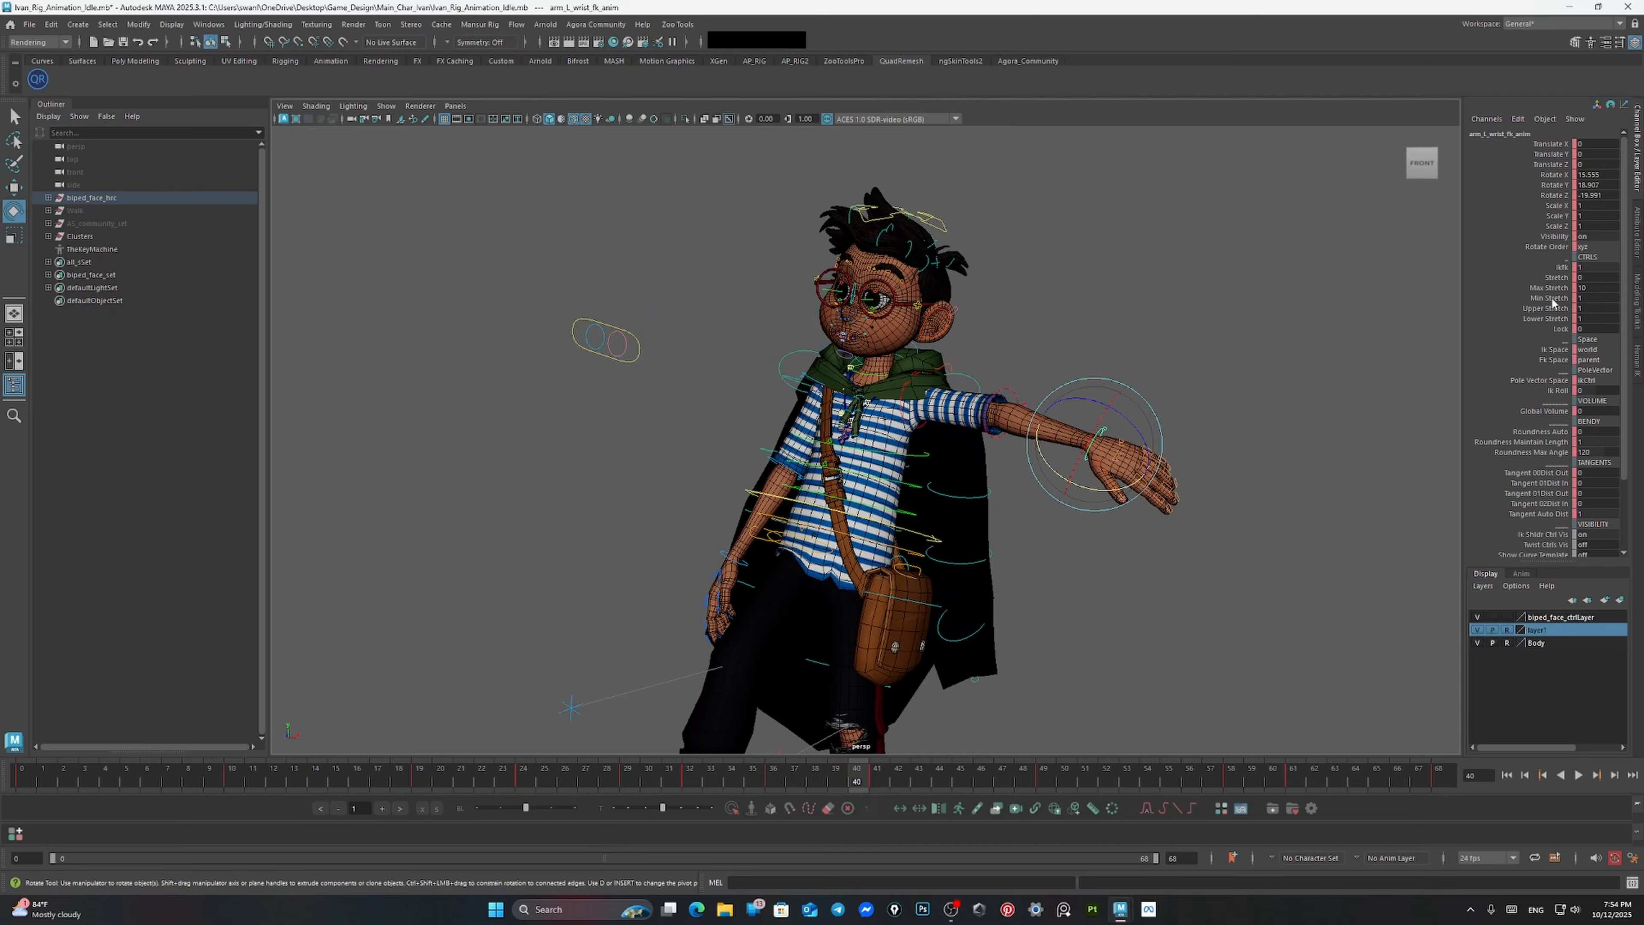
middle_click_drag(1243, 319, 1086, 317)
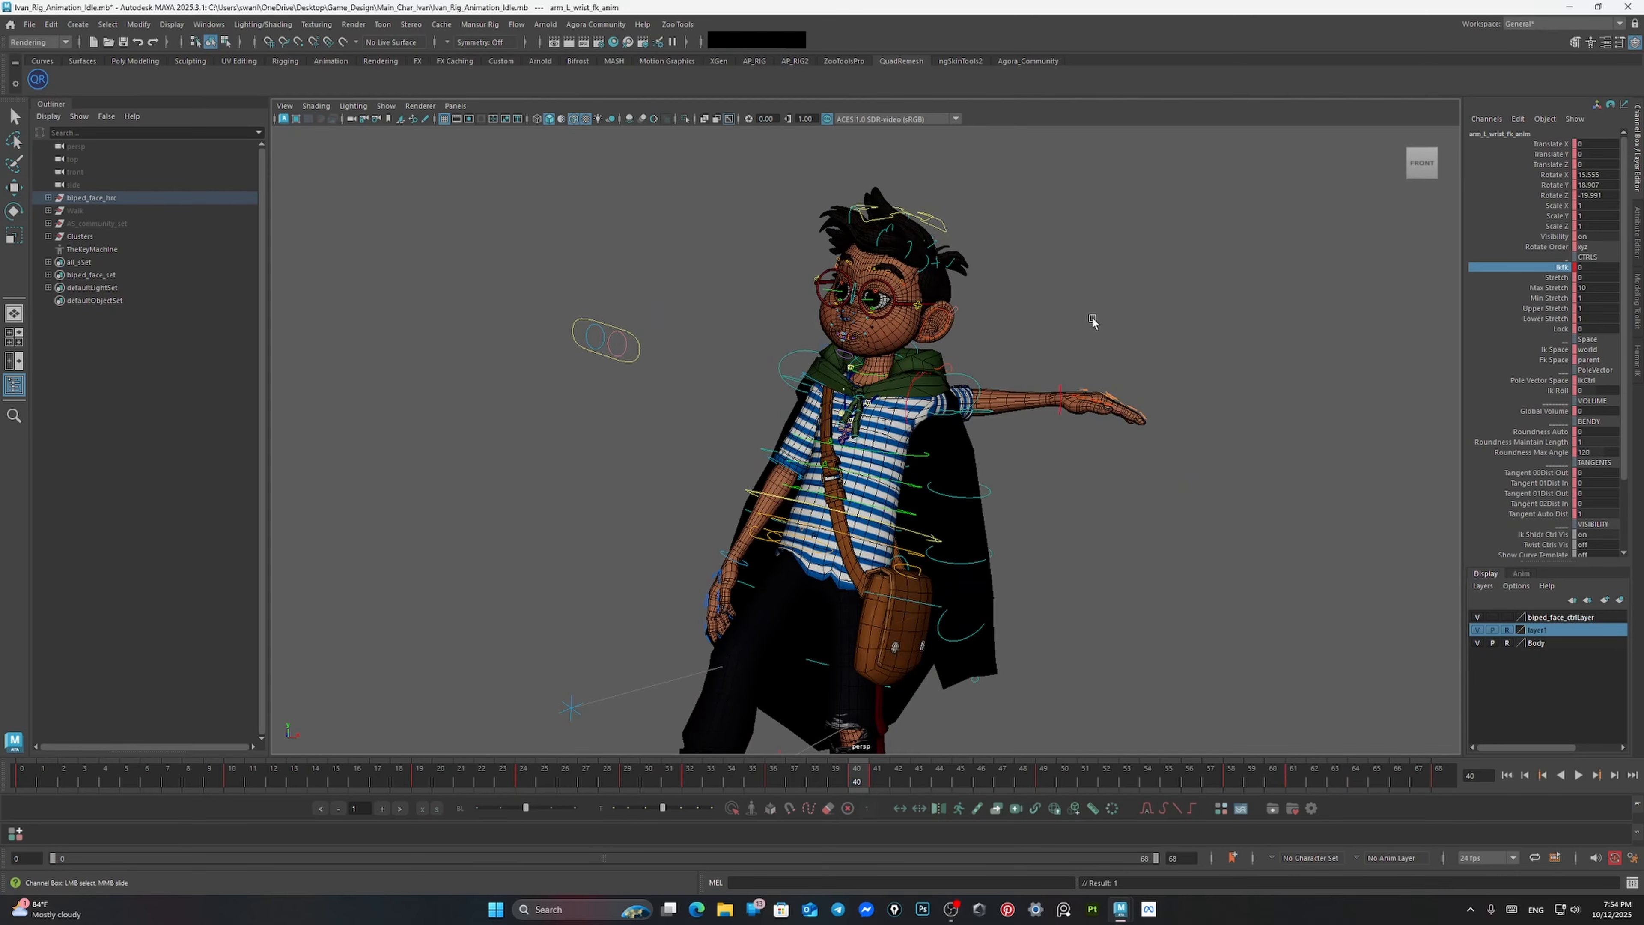
scroll(1113, 389, "up", 3)
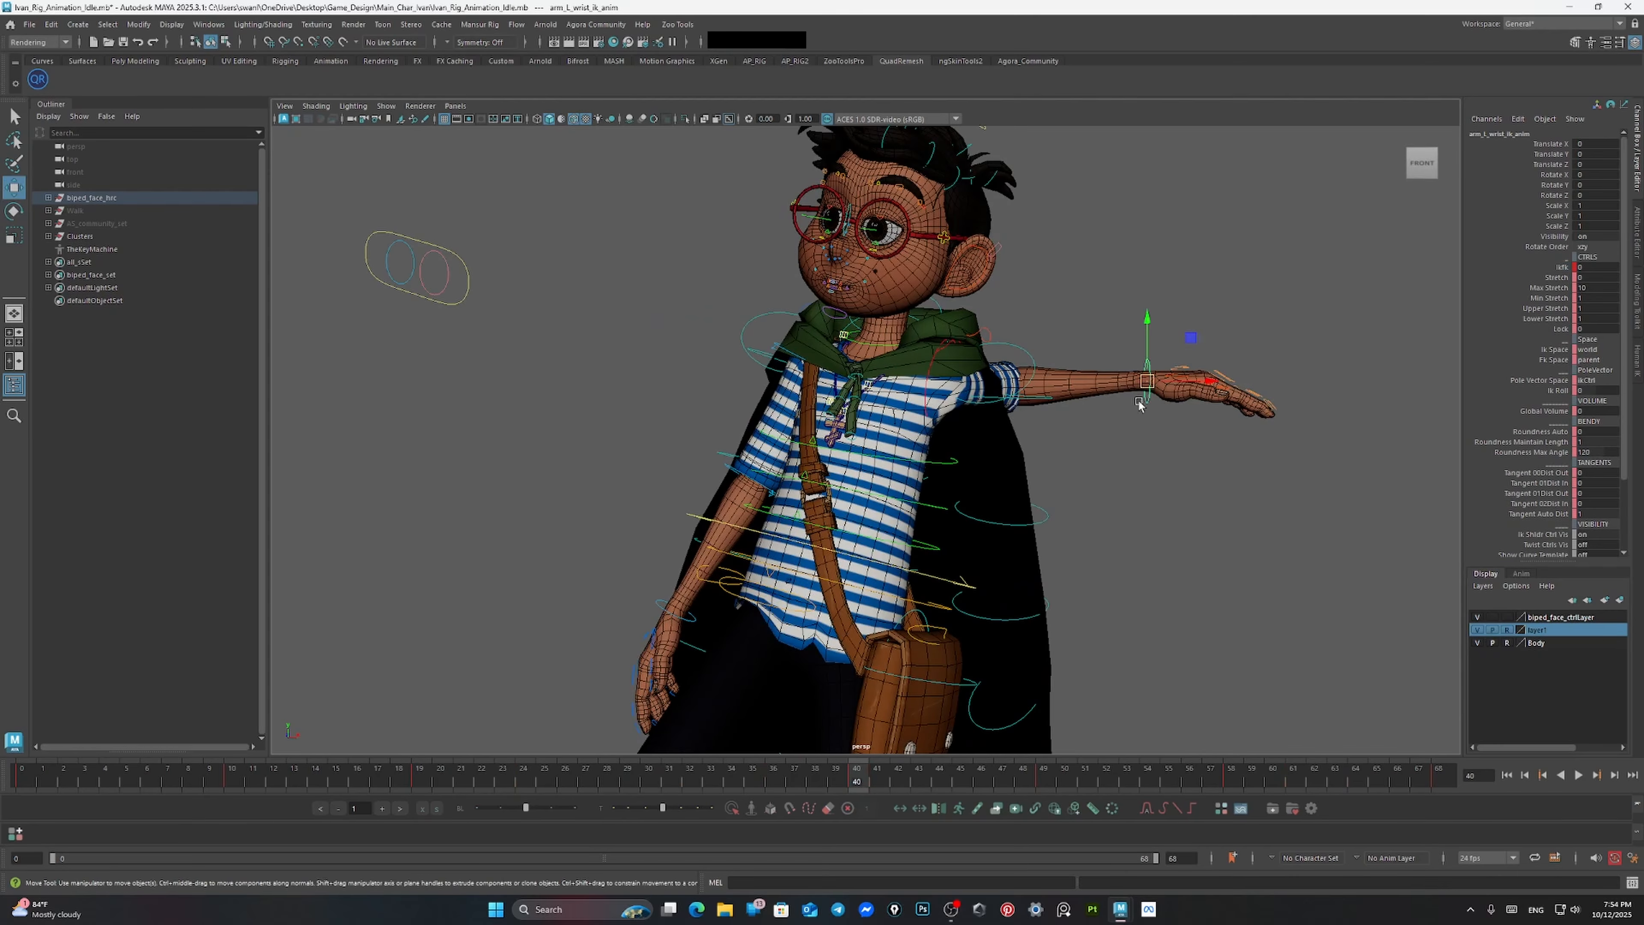
left_click_drag(1139, 404, 983, 511)
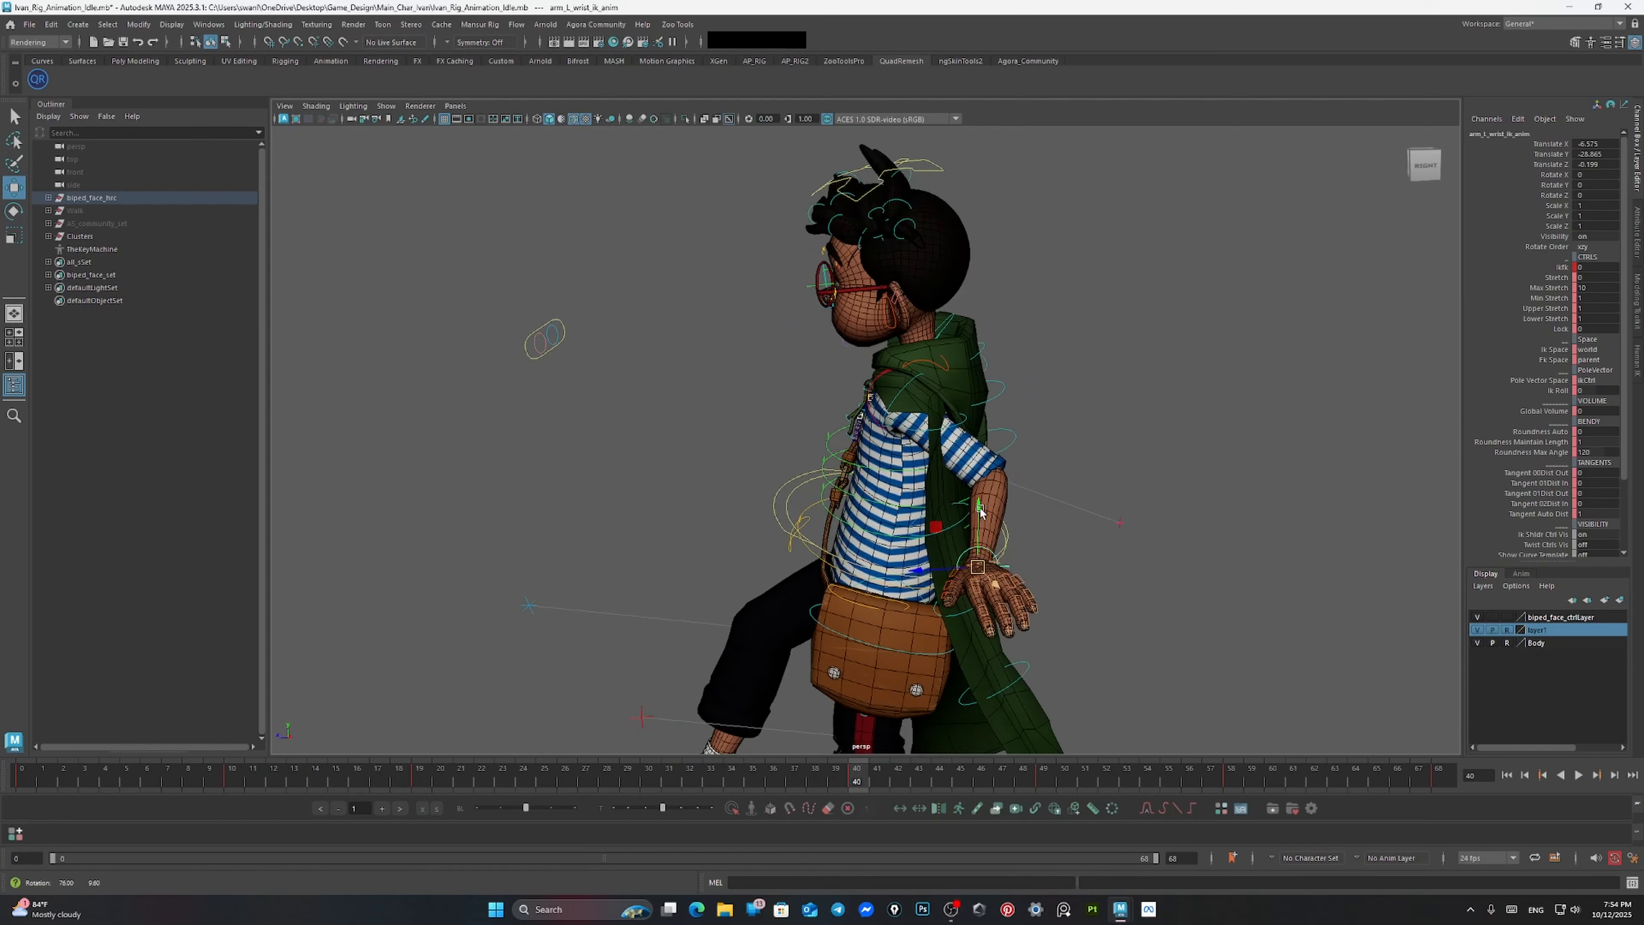
mouse_move(1009, 574)
left_mouse_down()
mouse_move(861, 582)
mouse_move(817, 566)
mouse_move(976, 559)
mouse_move(992, 587)
mouse_move(973, 608)
mouse_move(996, 596)
mouse_move(984, 621)
mouse_move(849, 578)
mouse_move(983, 569)
left_mouse_up()
right_click_drag(983, 569, 994, 605, "alt")
middle_click_drag(994, 606, 1005, 517, "alt")
left_click_drag(874, 518, 1009, 529, "alt")
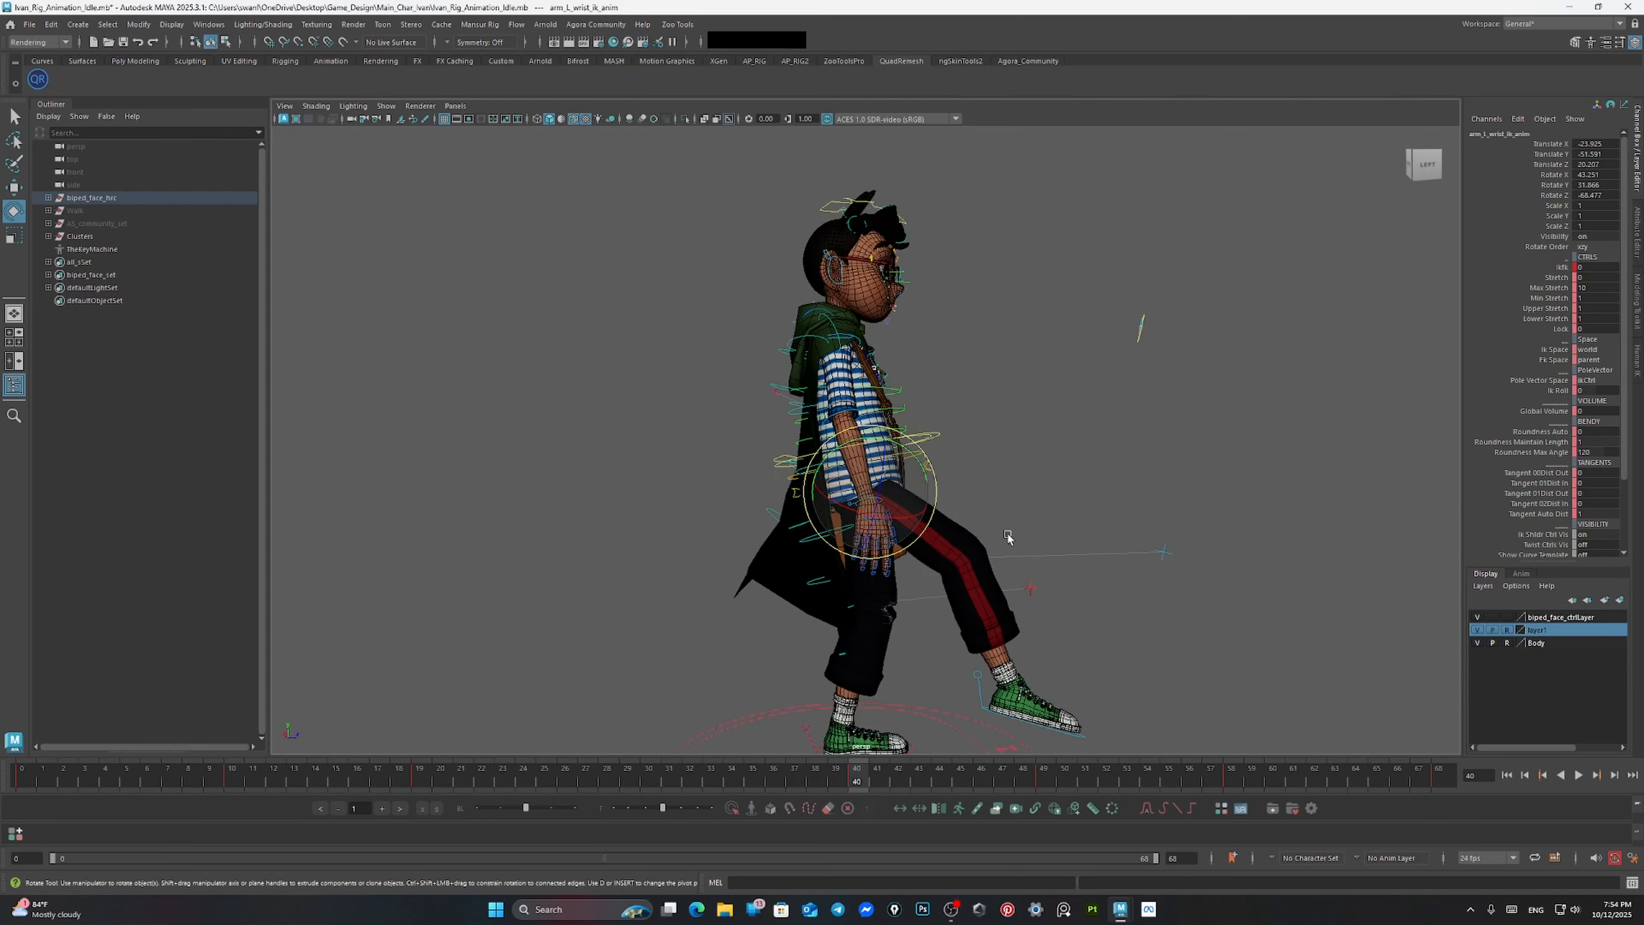
Step: Adjust the raised right foot with its IK control and select the spine's hip swing control
middle_click_drag(1040, 733, 908, 671, "alt")
left_click(898, 663)
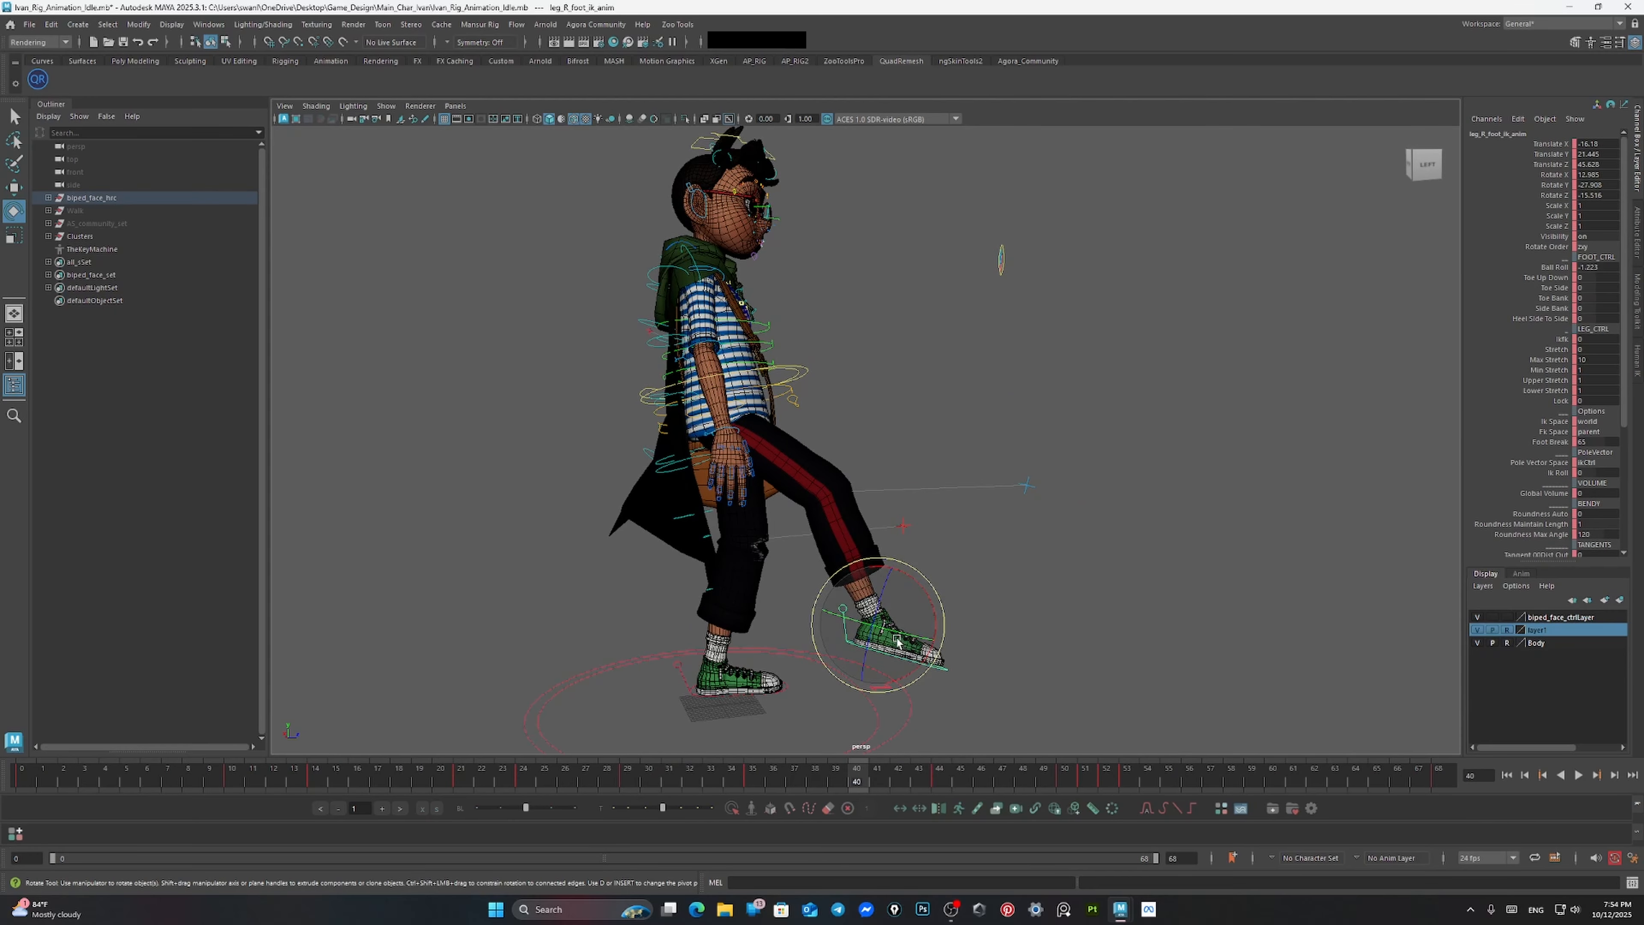
left_click_drag(874, 625, 779, 536)
left_click(771, 529)
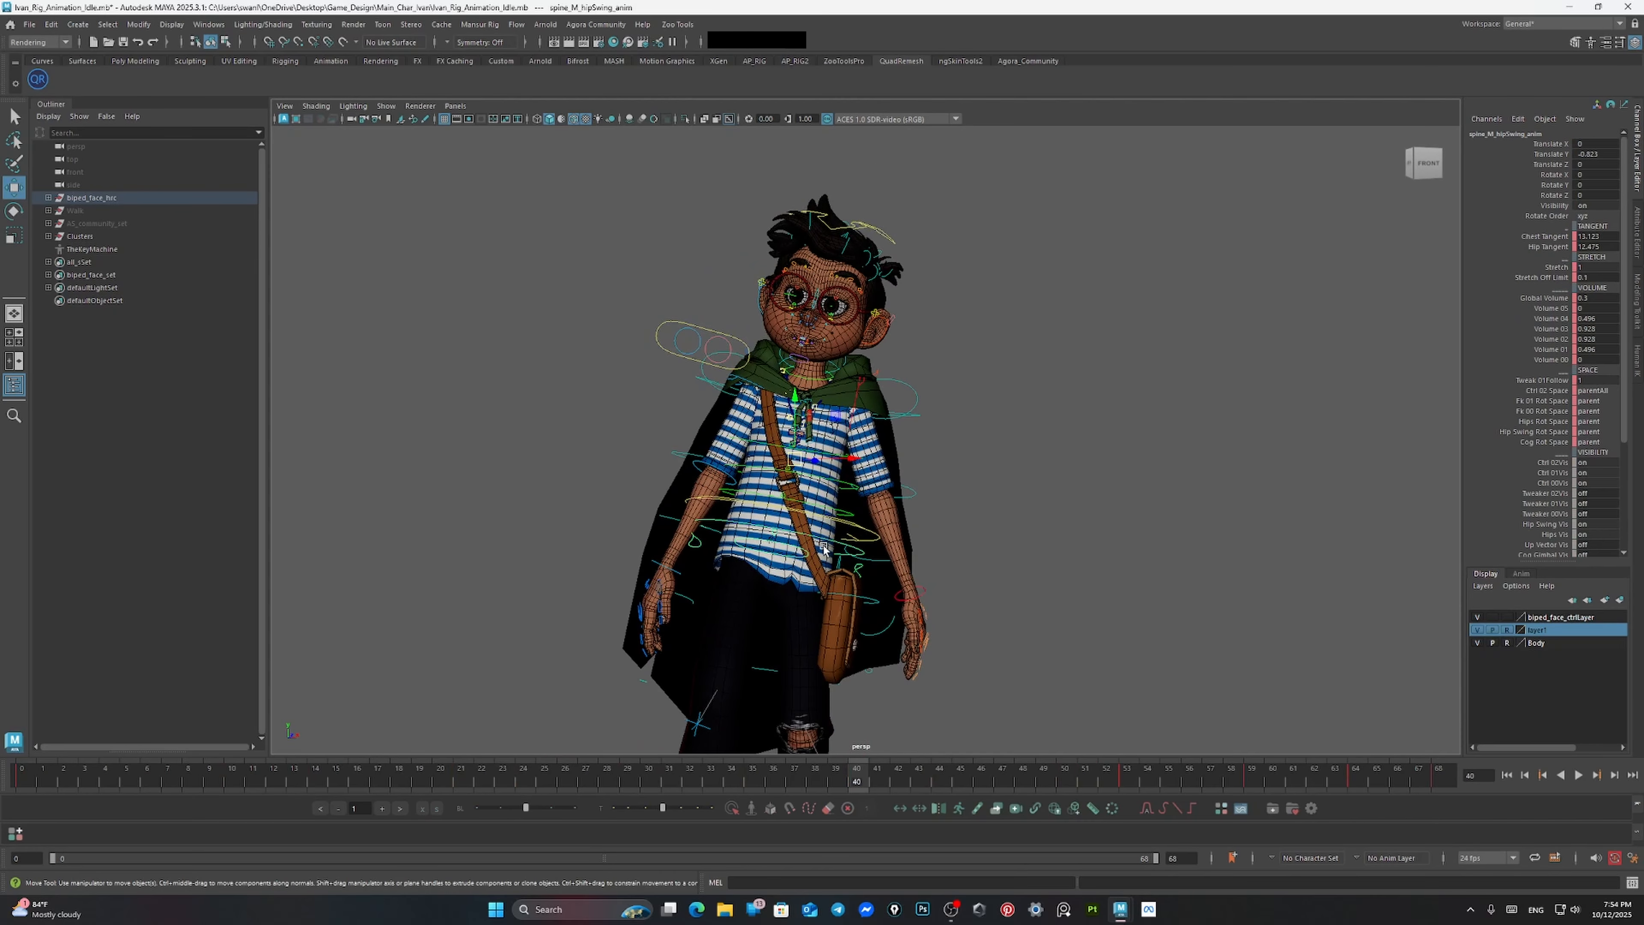
Step: Move the shoulder bag's chain control outward, away from the character's left hip
left_click_drag(838, 510, 900, 552)
scroll(859, 531, "up", 4)
middle_click_drag(900, 552, 803, 482, "alt")
scroll(806, 484, "up", 3)
left_click_drag(805, 484, 905, 497, "alt")
left_click(810, 479)
scroll(920, 482, "down", 3)
scroll(938, 480, "down", 3)
scroll(945, 489, "up", 3)
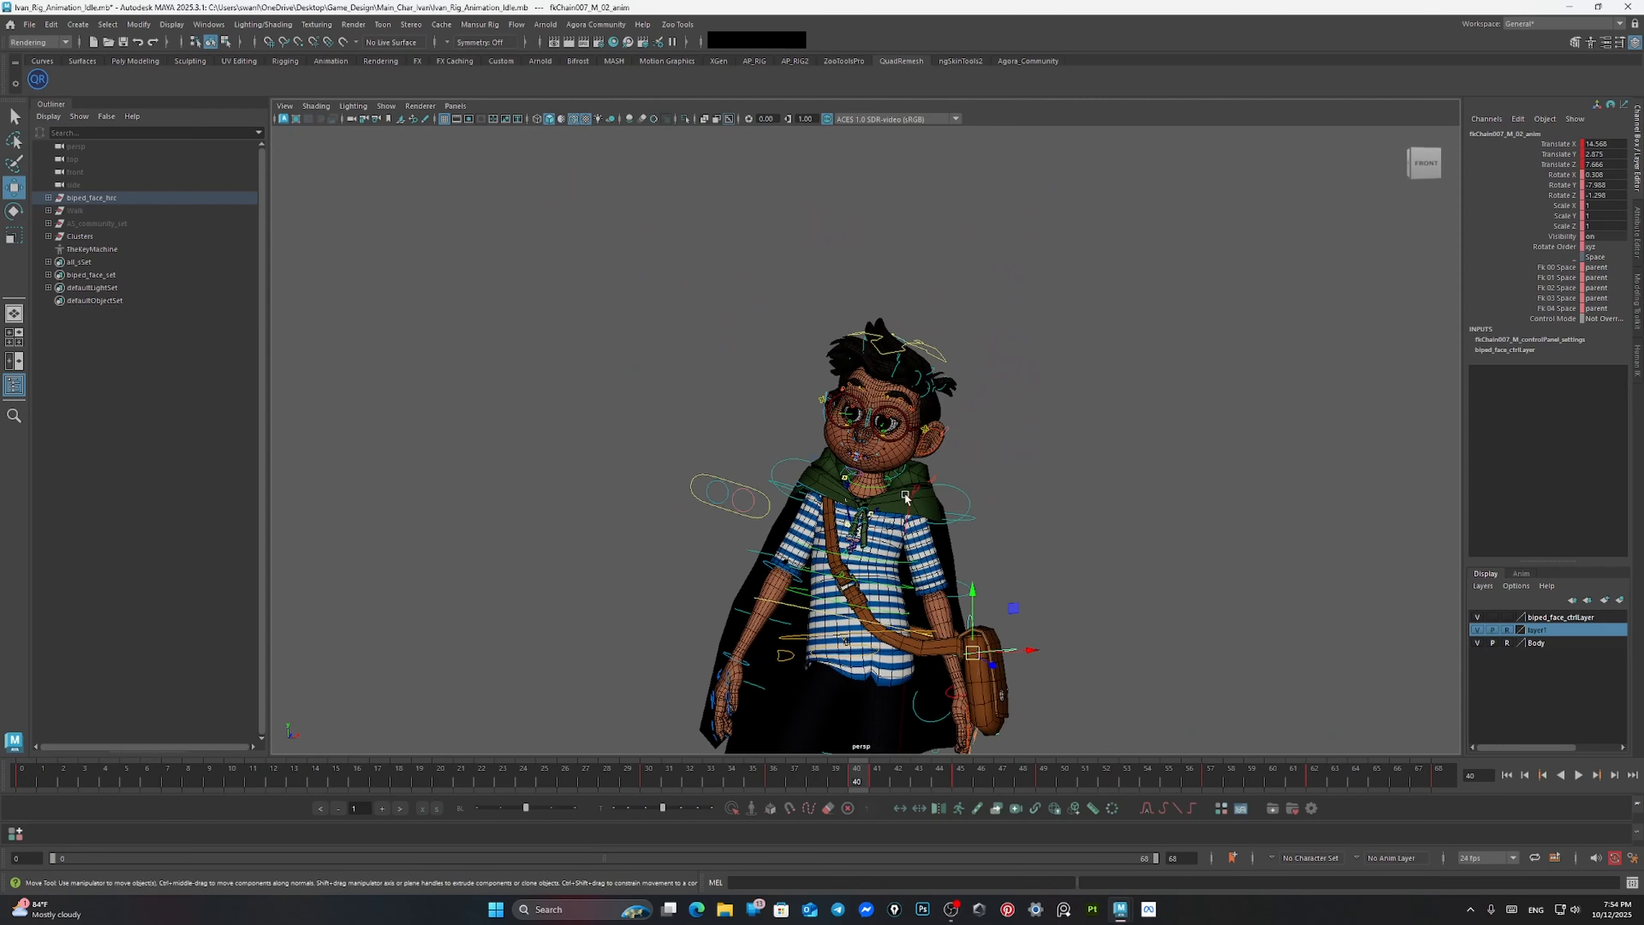
Step: Rotate the hair chain control on the character's left side of the head
scroll(905, 497, "up", 8)
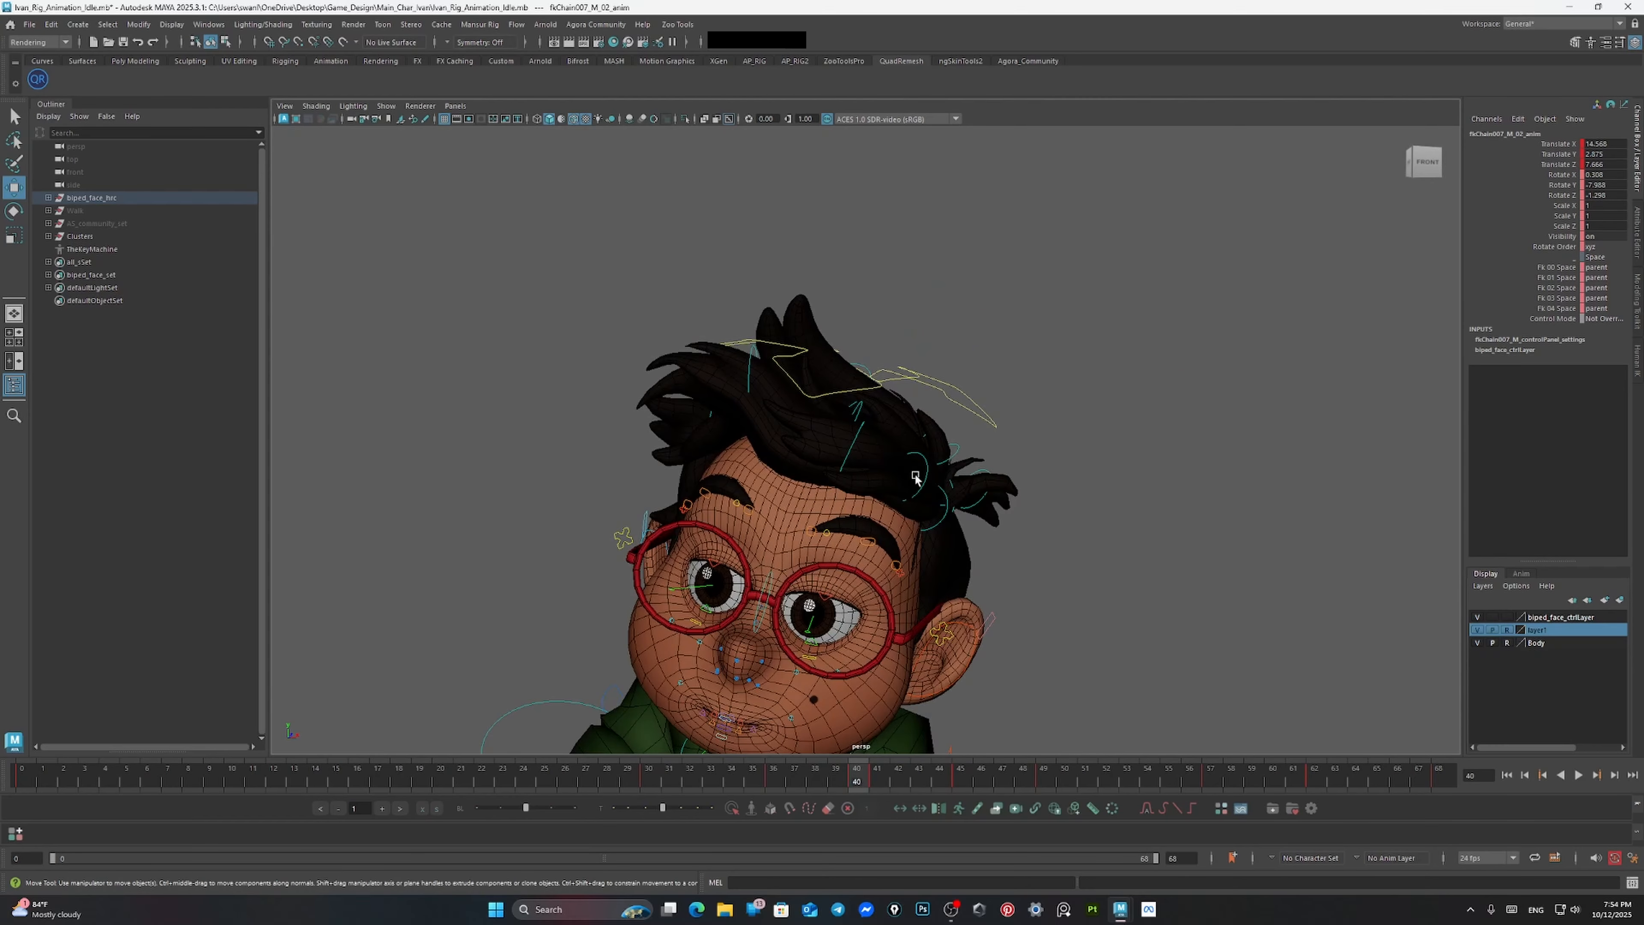
key("e")
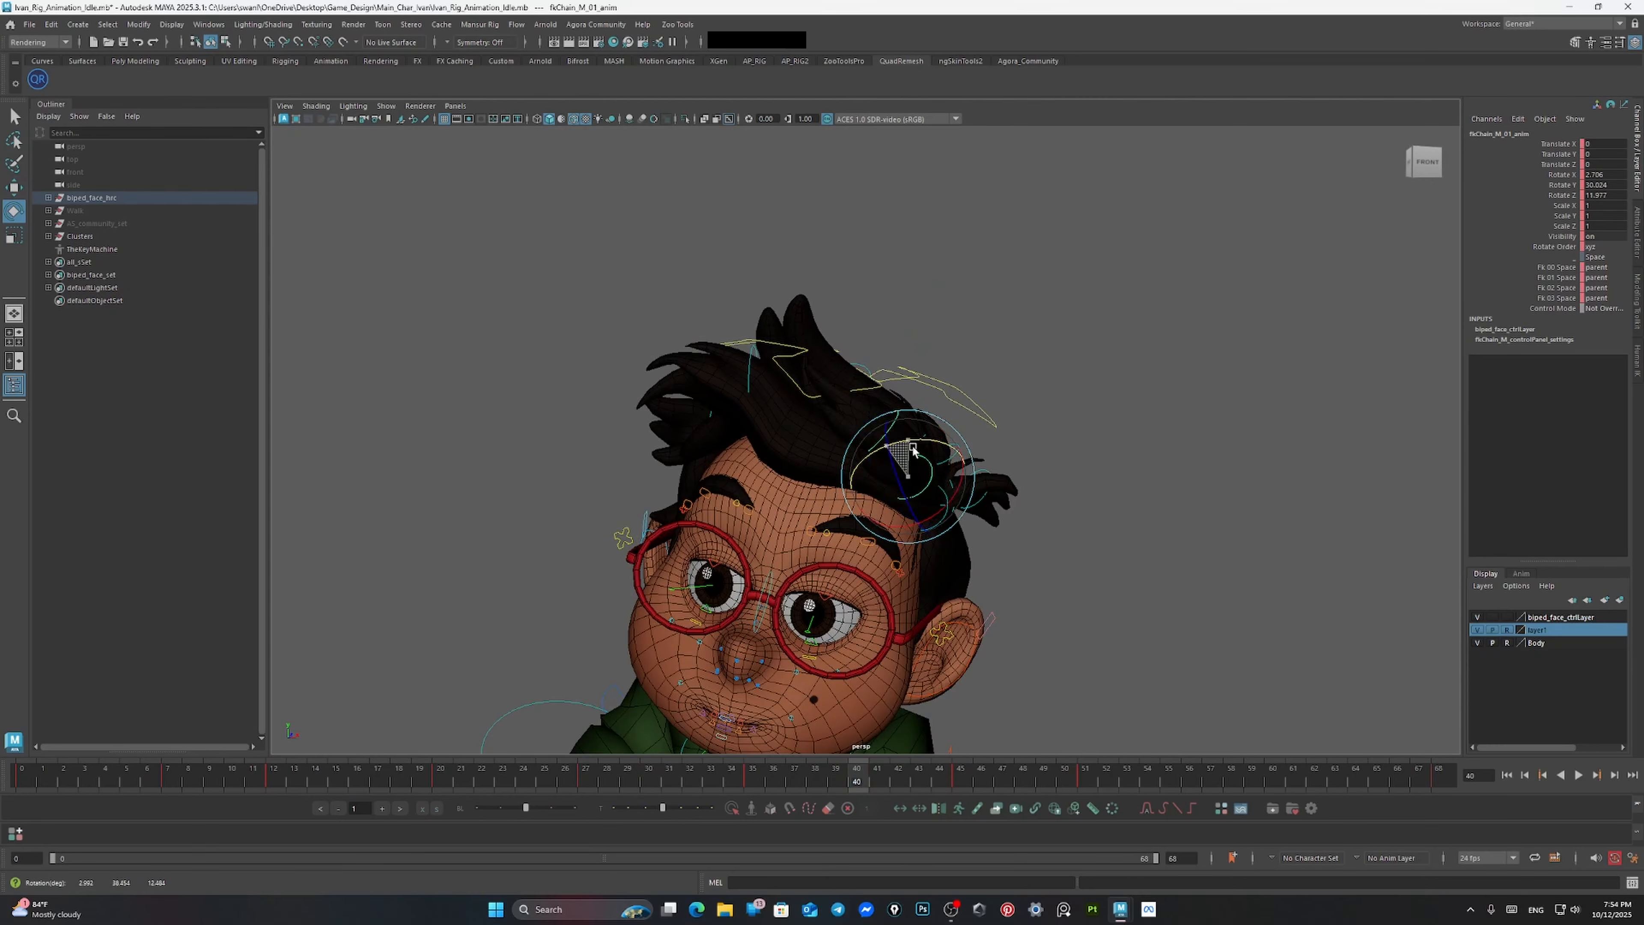
scroll(907, 459, "down", 2)
left_click_drag(914, 446, 961, 528)
Step: Try rotating the glasses control at the nose bridge, undo the rotation and clear the selection
scroll(963, 533, "down", 4)
middle_click_drag(962, 533, 897, 399, "alt")
left_click_drag(754, 425, 855, 413, "alt")
middle_click_drag(855, 413, 957, 467, "alt")
scroll(958, 466, "up", 7)
middle_click_drag(951, 392, 997, 540, "alt")
left_click_drag(996, 540, 893, 508, "alt")
left_click(826, 439)
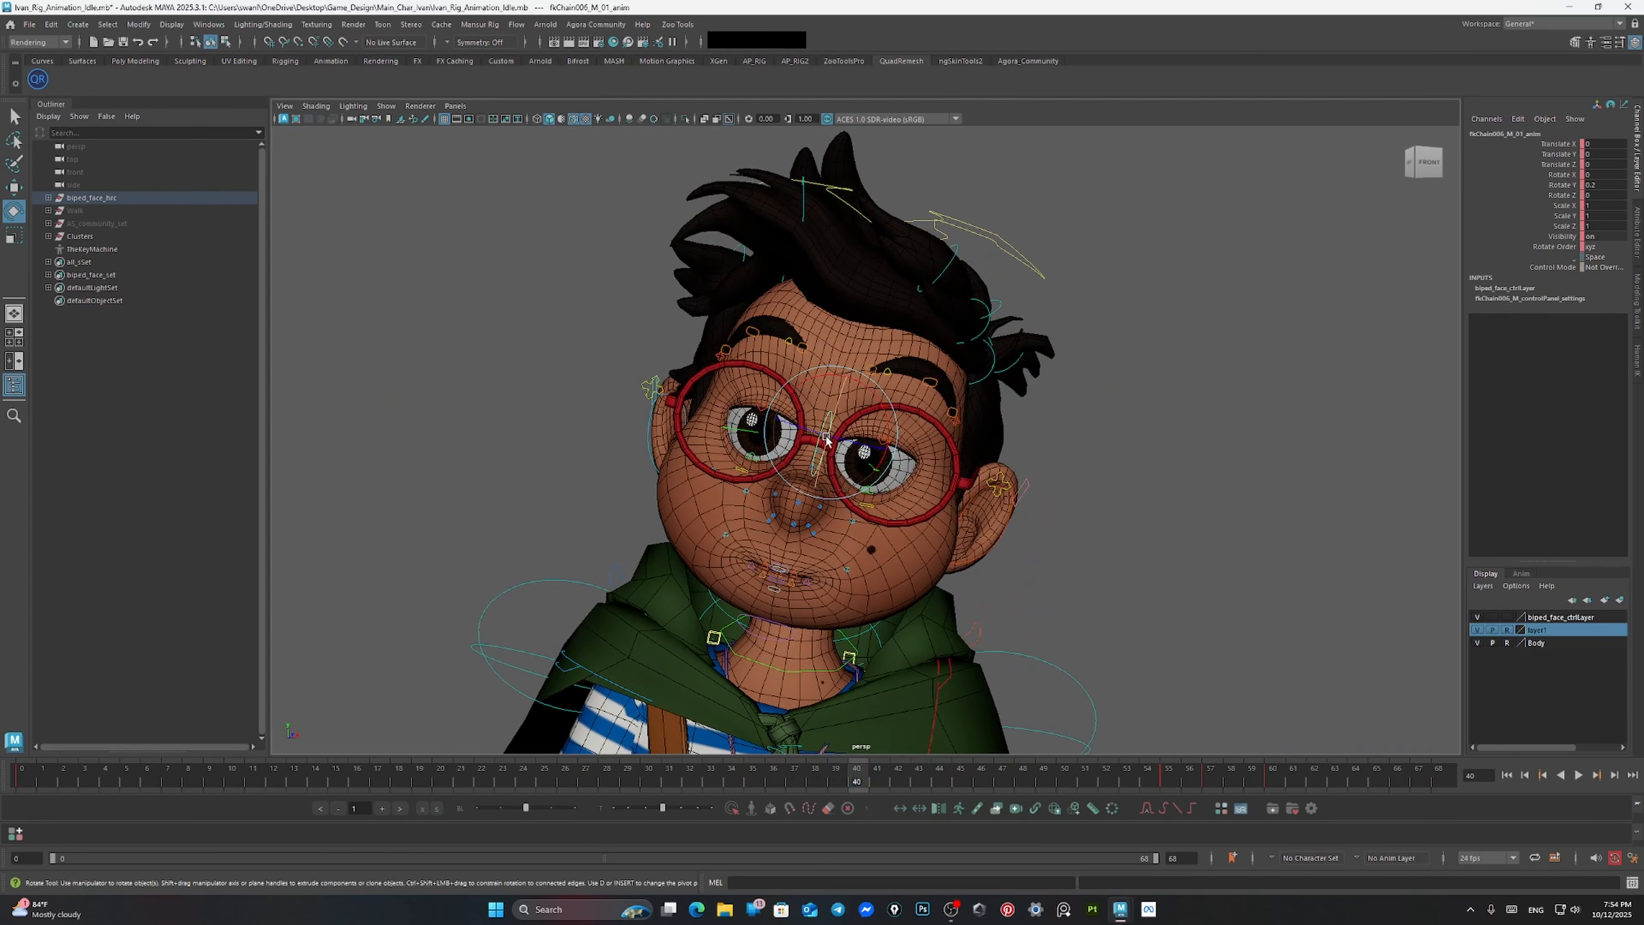
left_click_drag(823, 442, 828, 473)
key("ctrl+z")
left_click(1105, 508)
Step: Move the left inner eyebrow control inward and down to change the brow's expression
scroll(1074, 517, "down", 8)
middle_click_drag(1073, 516, 1105, 489, "alt")
scroll(996, 451, "up", 7)
left_click(1012, 260)
key("w")
left_click_drag(1014, 261, 998, 279)
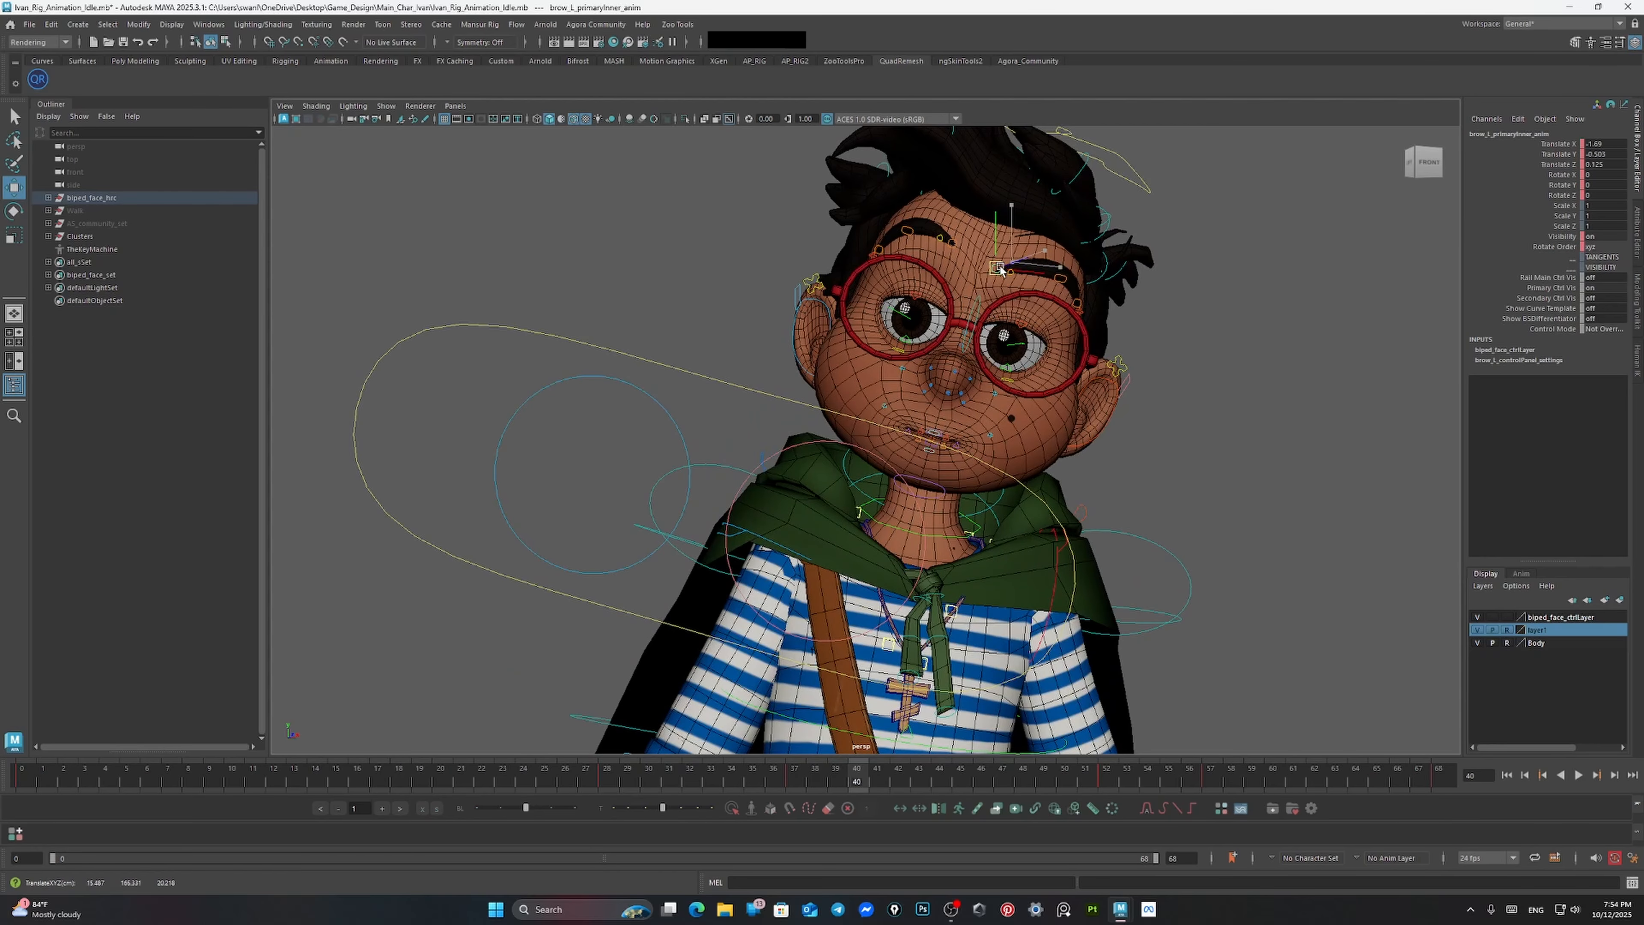
left_click_drag(1018, 252, 1009, 269)
Step: Try moving the left mouth corner control to pose the lips, and undo the move
scroll(1012, 340, "down", 5)
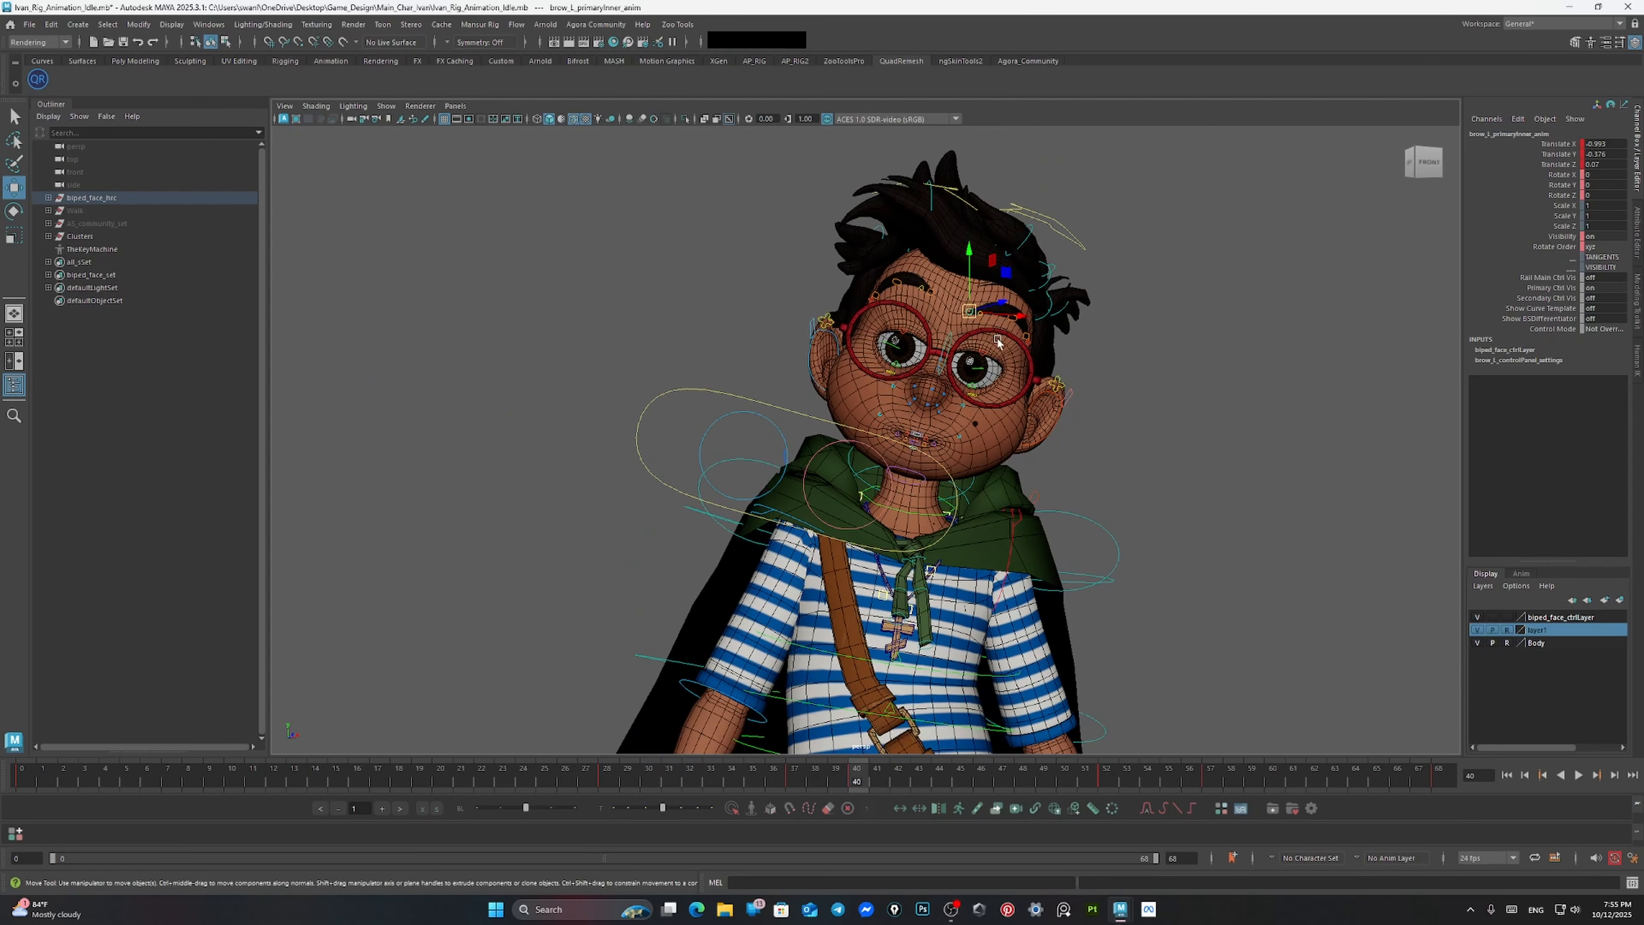
middle_click_drag(1021, 424, 982, 369, "alt")
scroll(981, 373, "up", 3)
scroll(845, 287, "up", 4)
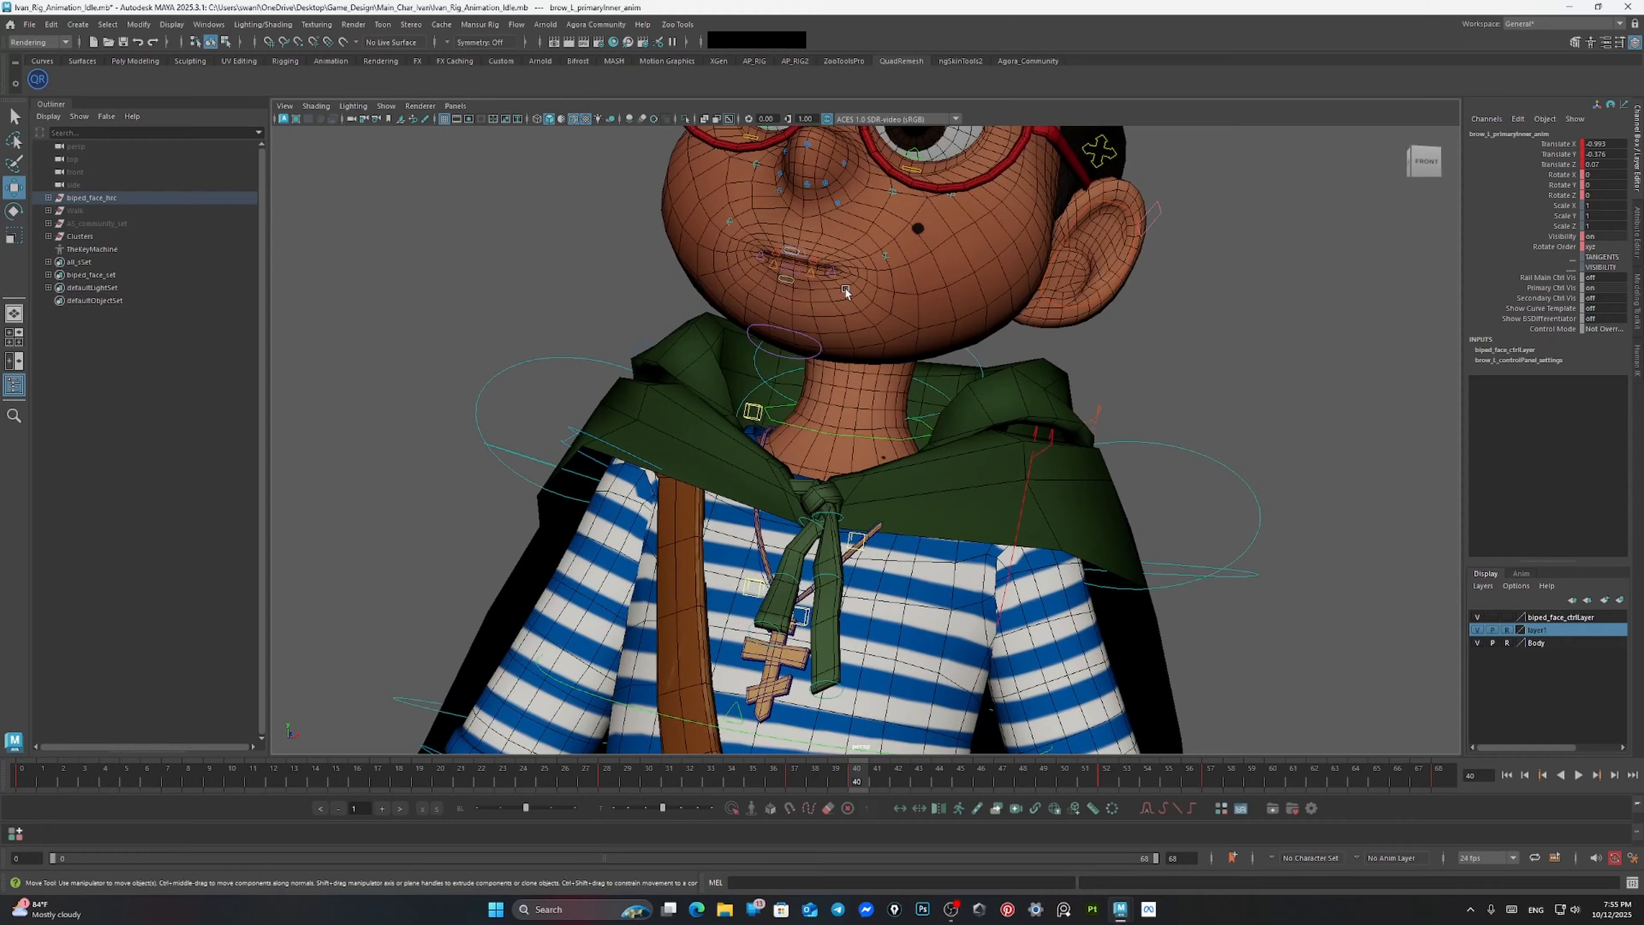
left_click(864, 279)
middle_click_drag(863, 280, 889, 411, "alt")
scroll(888, 411, "up", 3)
left_click_drag(889, 411, 921, 407, "alt")
left_click_drag(925, 346, 1008, 447)
left_click_drag(927, 638, 972, 494, "alt")
left_click_drag(1040, 413, 840, 494, "alt")
key("ctrl+z")
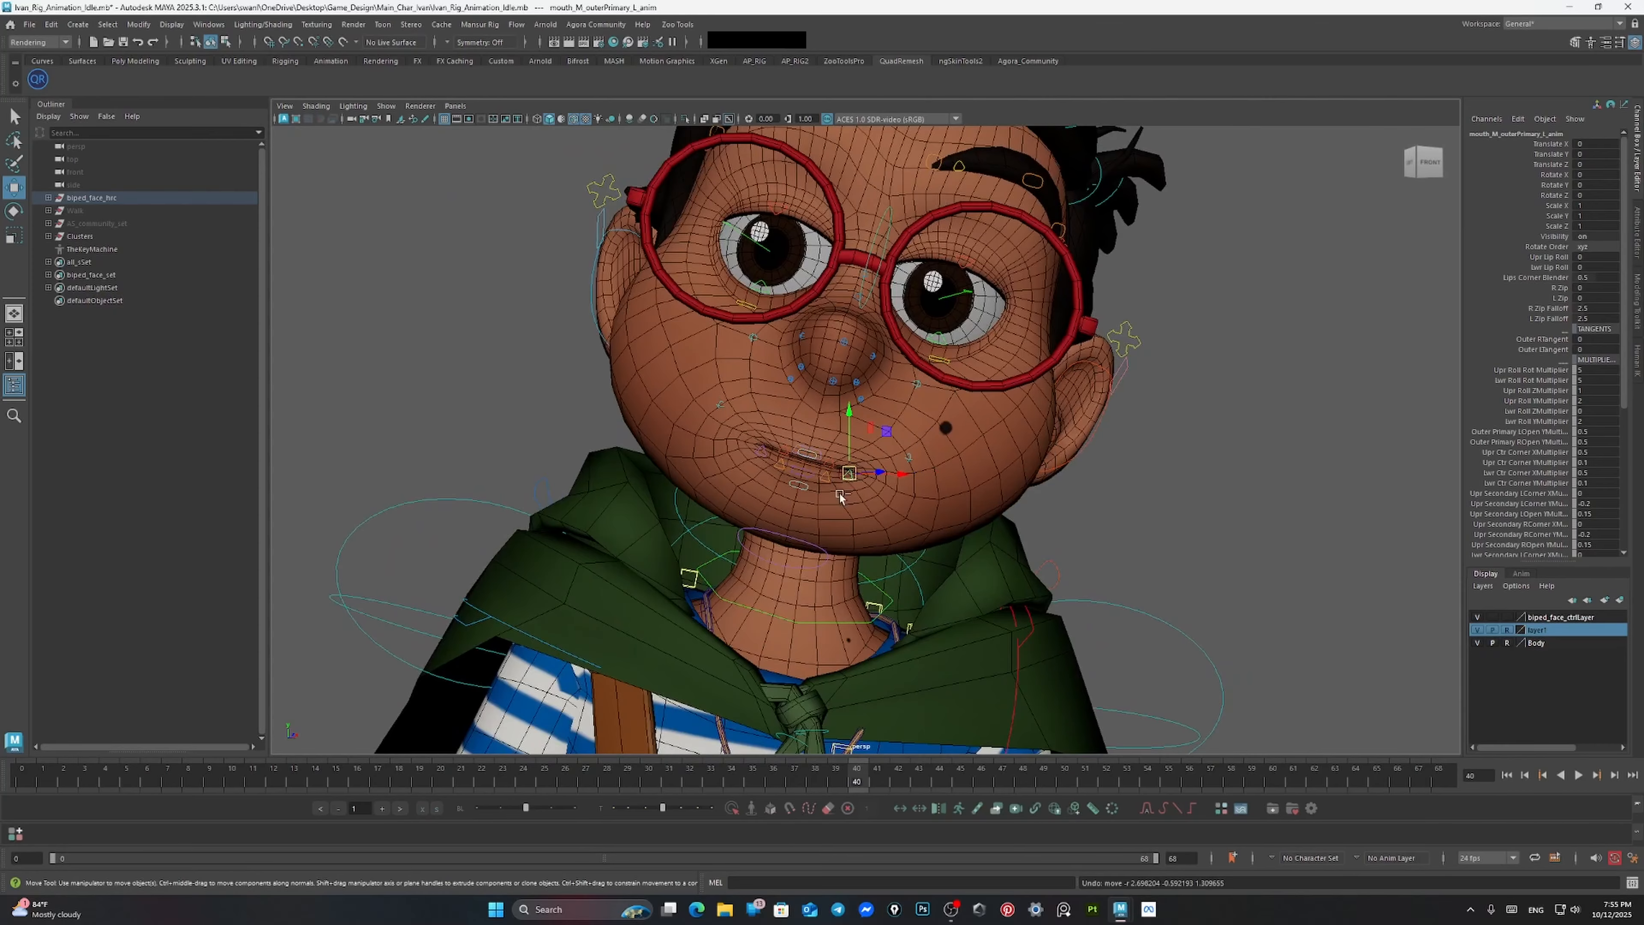
Step: Open the character's mouth with the jaw control and clear the selection
left_click(787, 537)
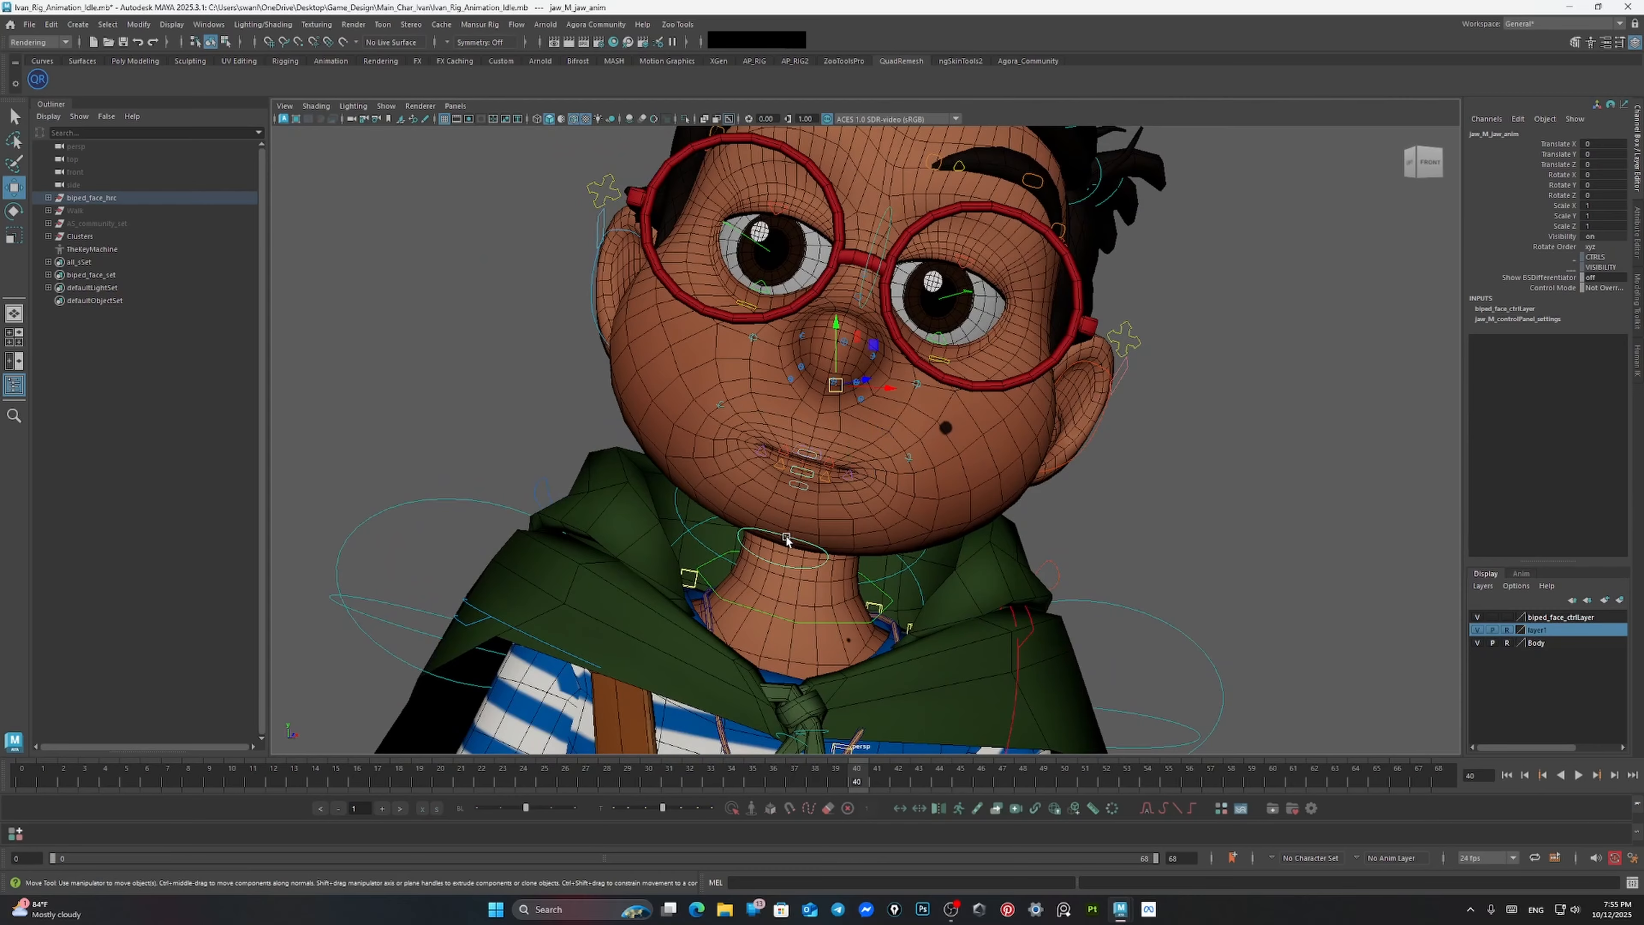
mouse_move(829, 413)
left_mouse_down()
mouse_move(830, 430)
mouse_move(871, 412)
mouse_move(840, 412)
left_mouse_up()
right_click_drag(848, 415, 948, 450, "alt")
left_click(1259, 531)
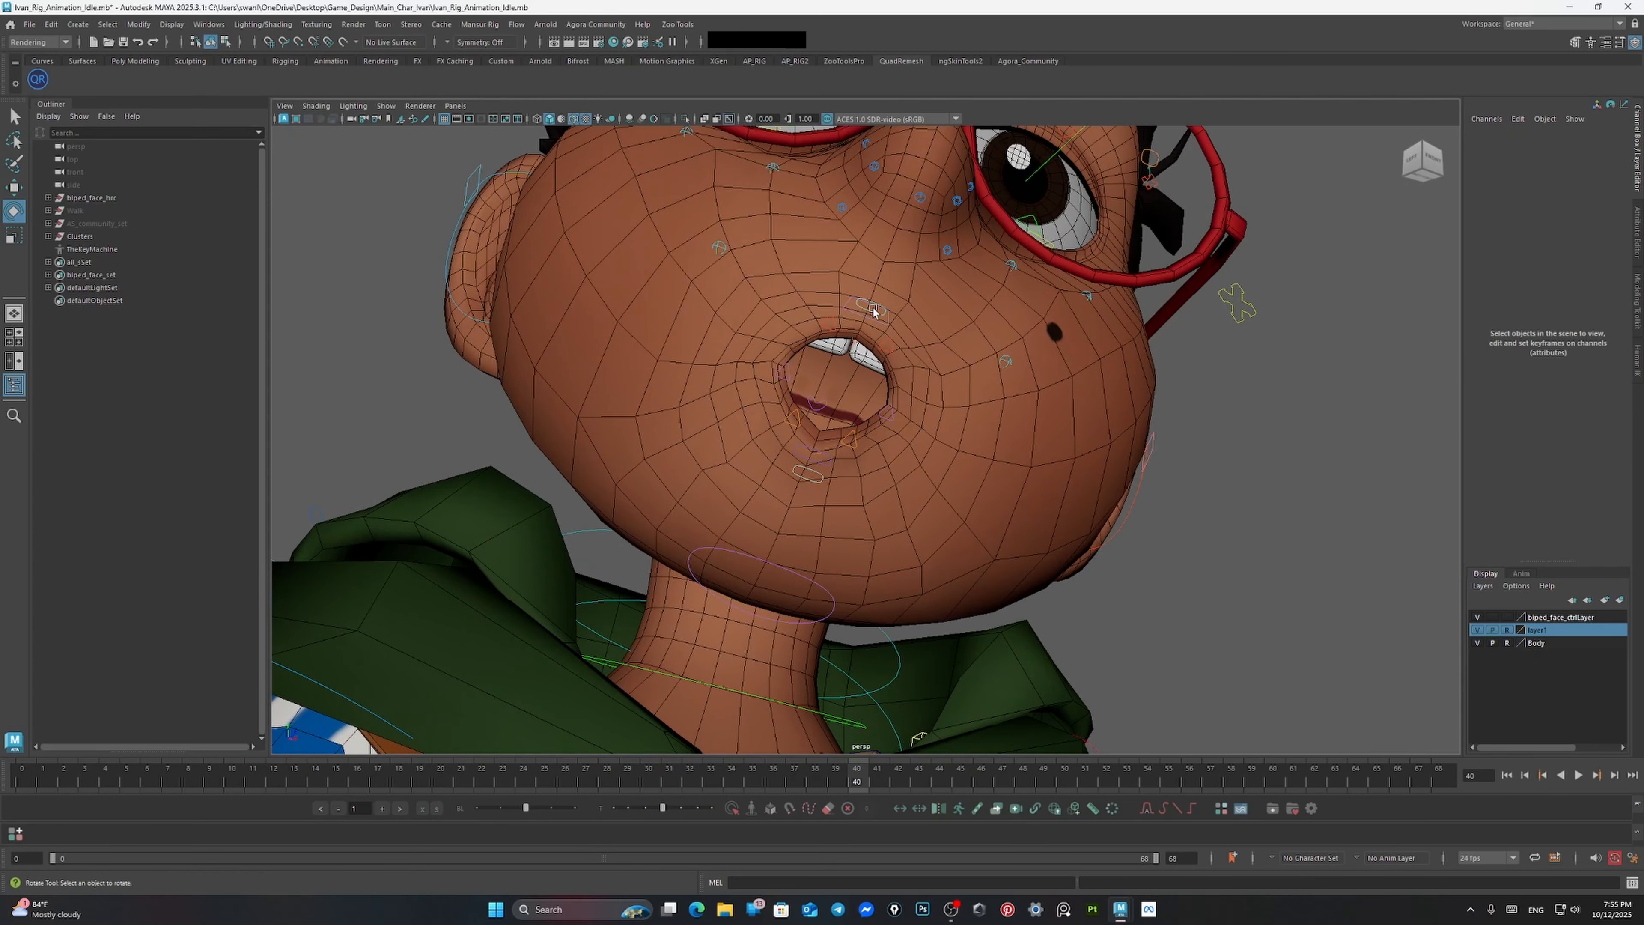
Step: Try adjusting the upper lip control above the open mouth and undo the change
left_click(873, 309)
left_click_drag(861, 337, 1308, 524)
key("ctrl+z")
Step: Clear the selection, frame the full character and switch to the Maya window with Ivan_Pre_Rig.mb
right_click_drag(1141, 493, 1017, 459, "alt")
left_click(1115, 463)
left_click_drag(1017, 459, 979, 464, "alt")
right_click_drag(979, 465, 874, 479, "alt")
middle_click_drag(973, 518, 983, 412, "alt")
left_click_drag(984, 411, 962, 468, "alt")
right_click_drag(963, 467, 1009, 482, "alt")
middle_click_drag(1009, 483, 999, 427, "alt")
right_click_drag(1052, 454, 1021, 456, "alt")
middle_click_drag(1021, 456, 984, 384, "alt")
mouse_move(1120, 909)
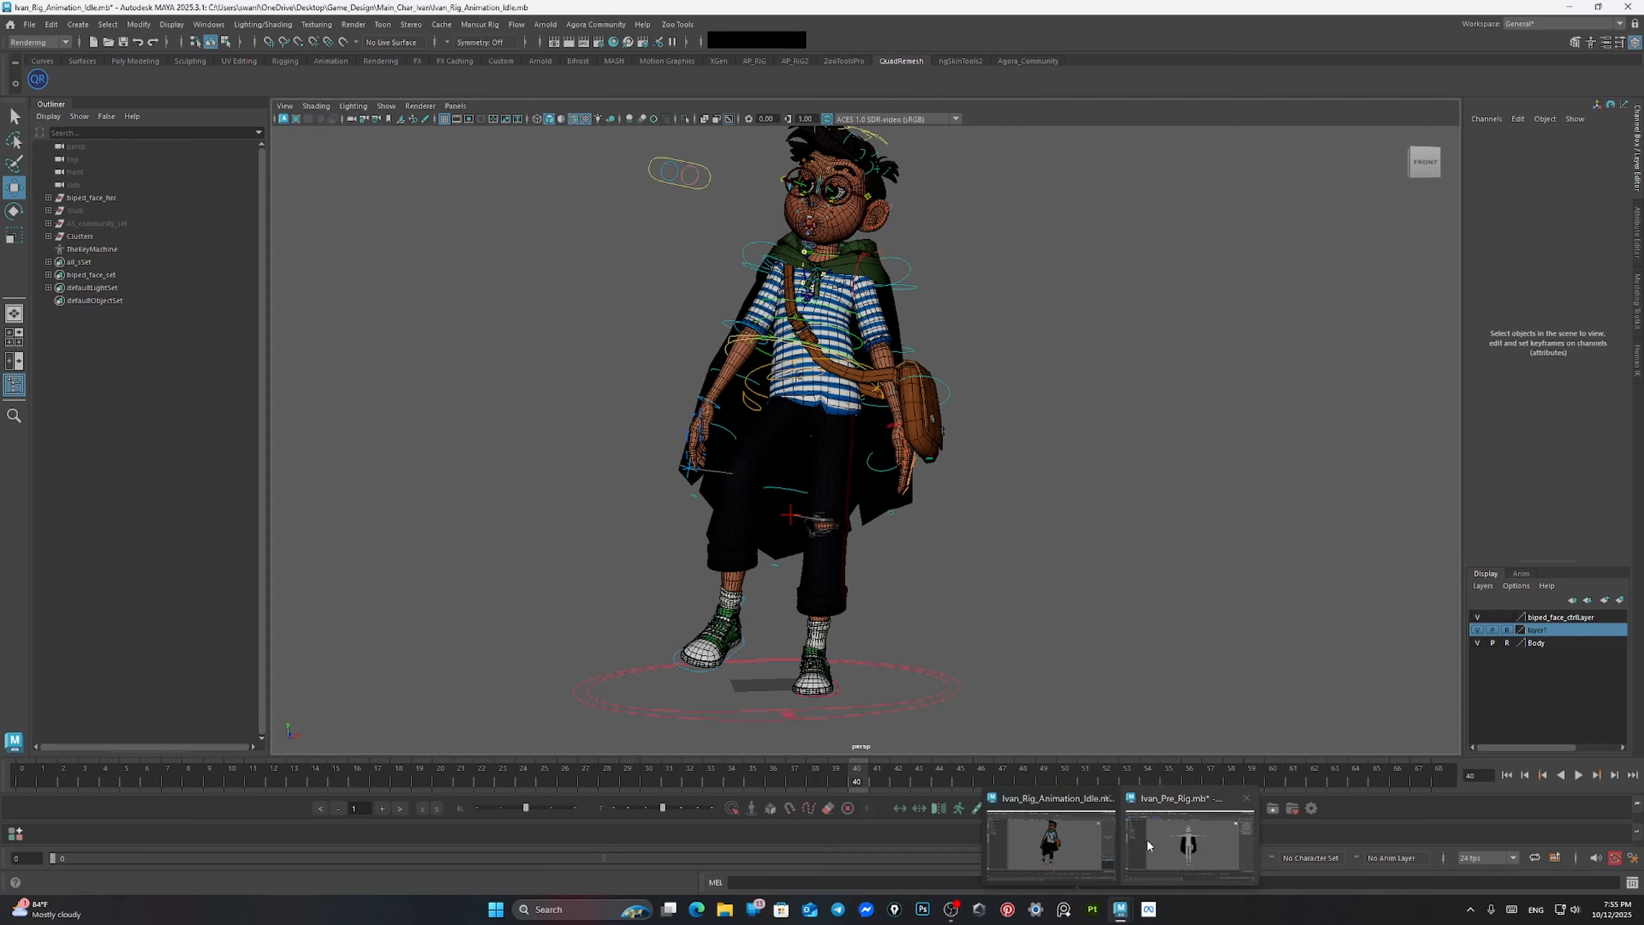
left_click(1159, 843)
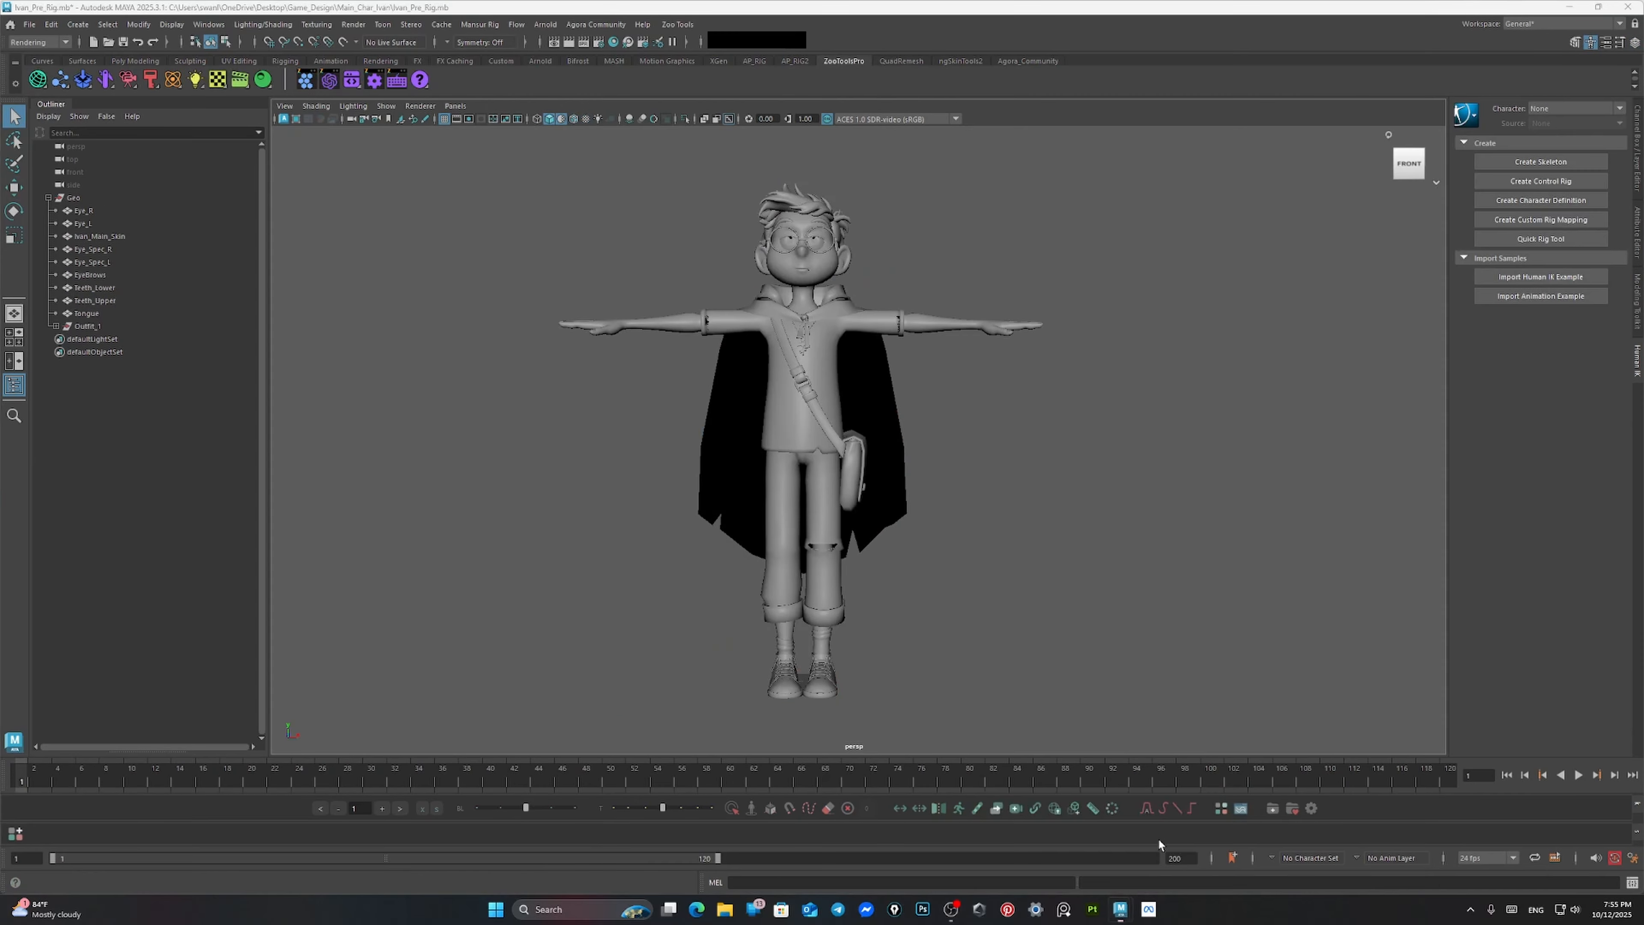
Step: Open the Hive Auto Rigger, enlarge its window and load the biped_face template from the Human templates
right_click(306, 81)
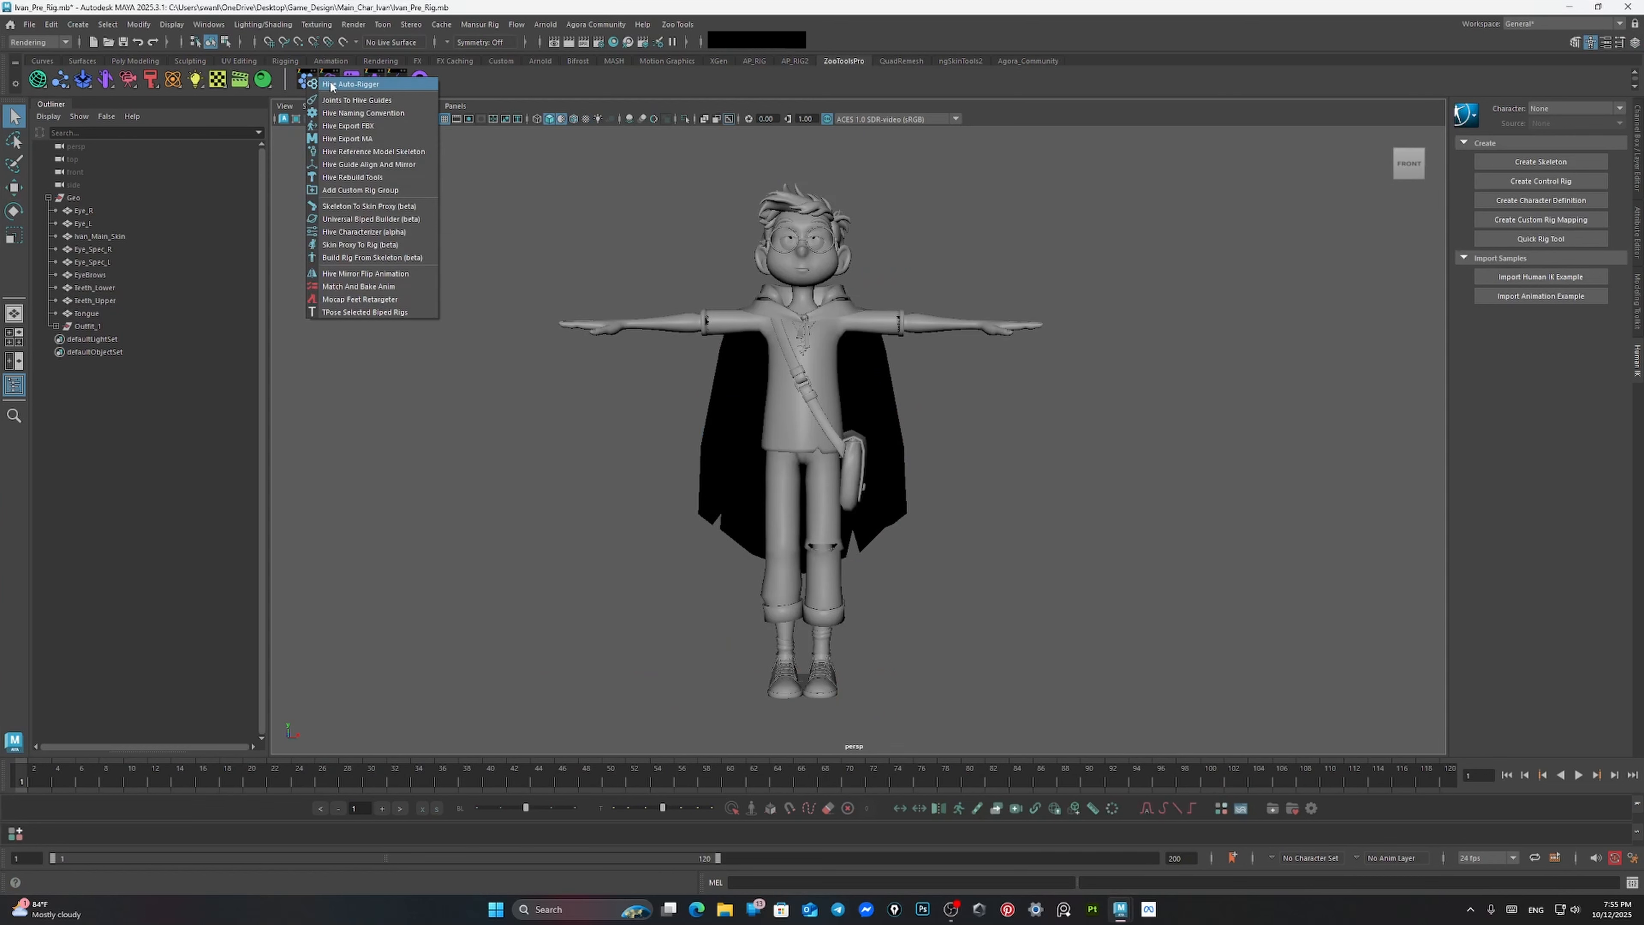
left_click(349, 85)
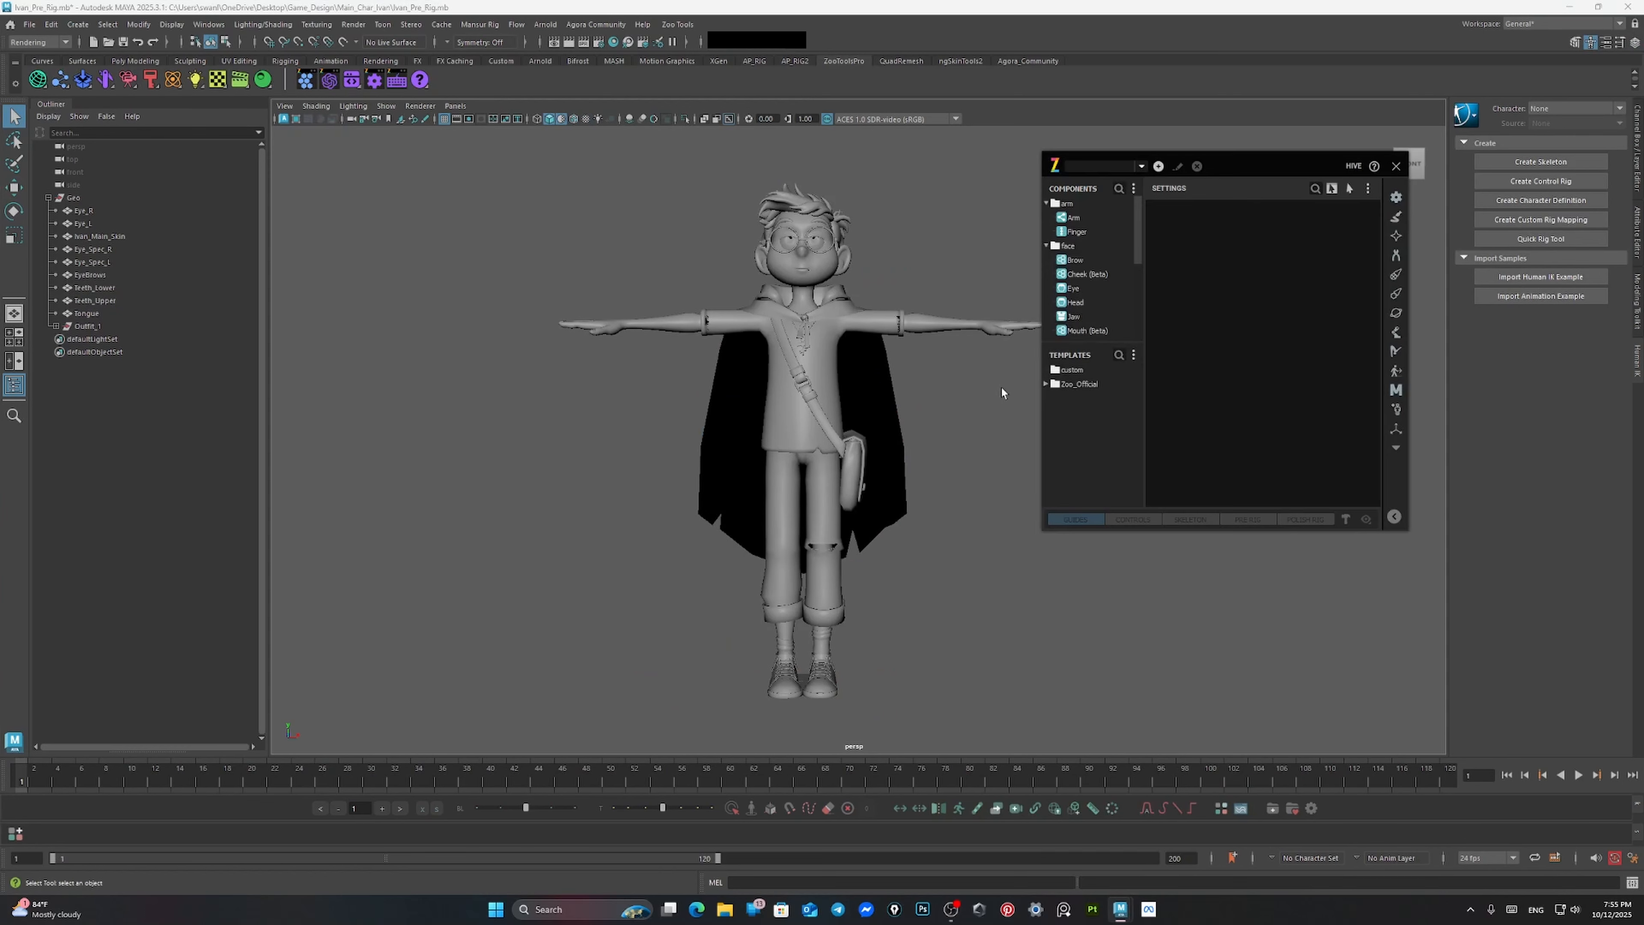
left_click_drag(1138, 531, 1139, 672)
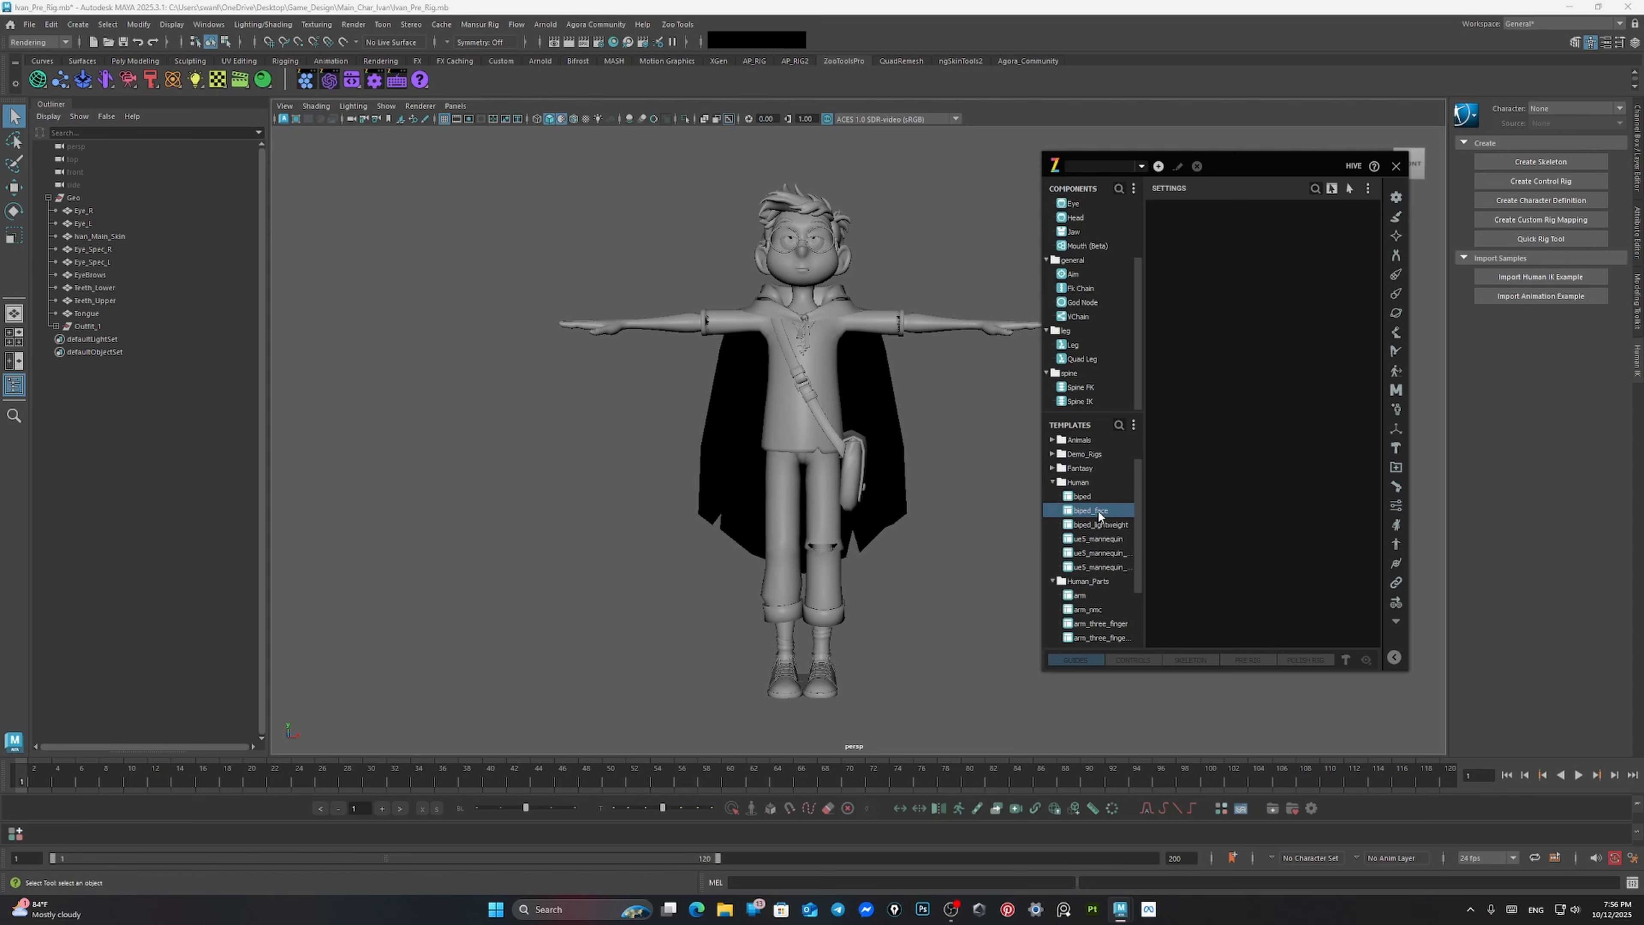
double_click(1096, 512)
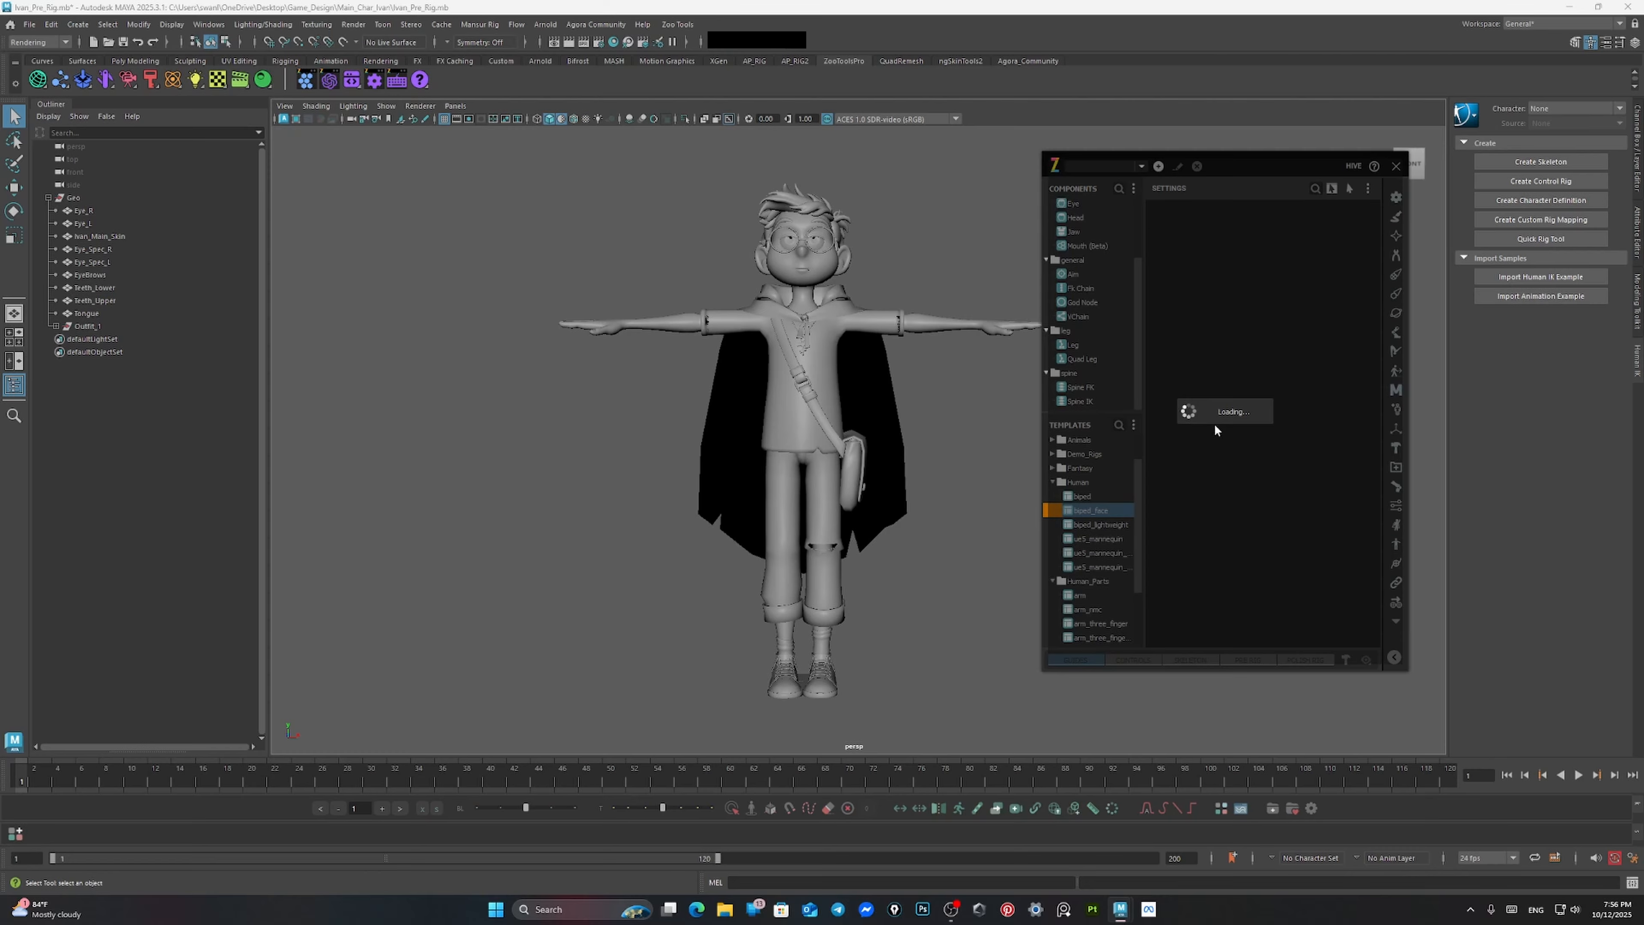